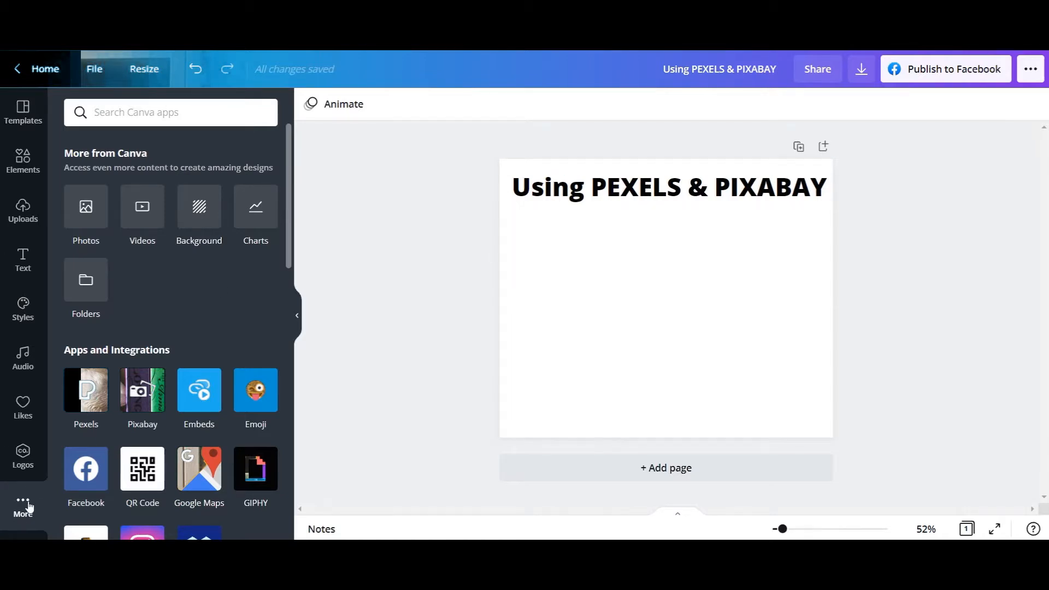
- Add the Pexels photo of the woman jumping on a seaside cliff and stretch it over the whole page
click(86, 404)
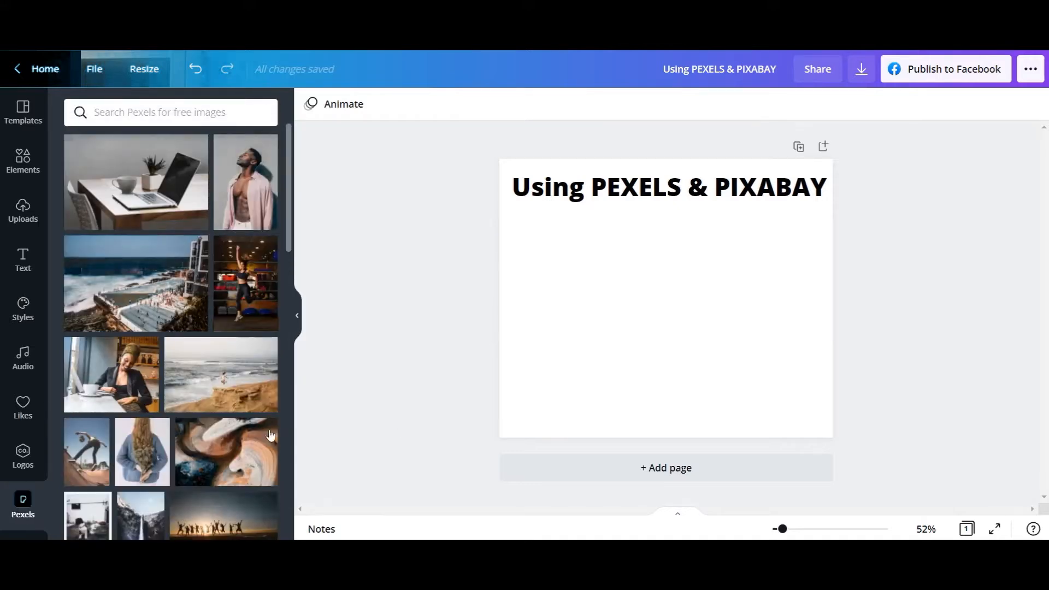
drag(234, 373, 613, 253)
drag(681, 404, 680, 438)
drag(542, 323, 499, 324)
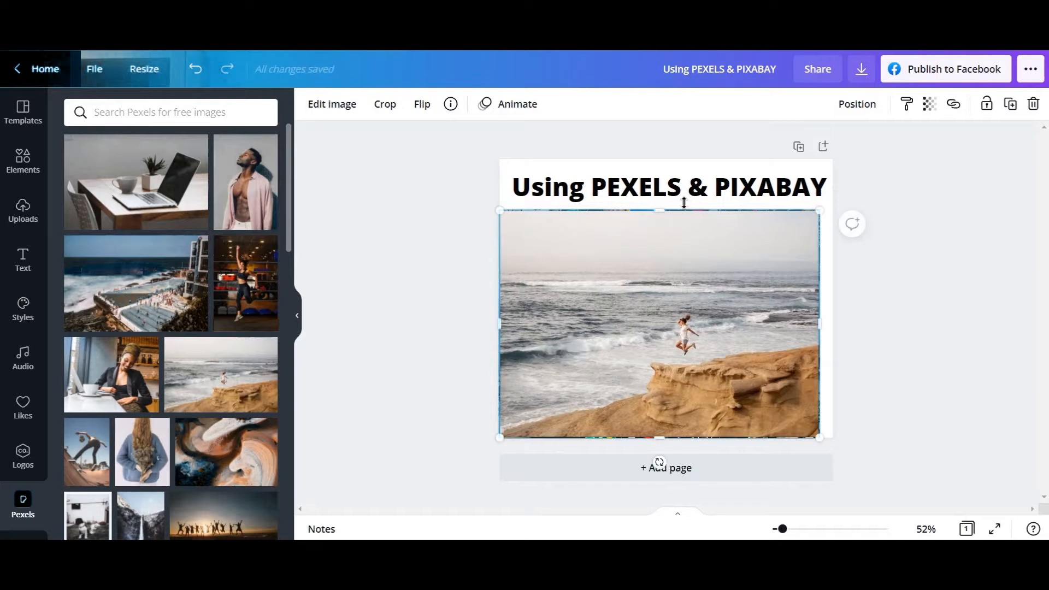
drag(660, 210, 700, 162)
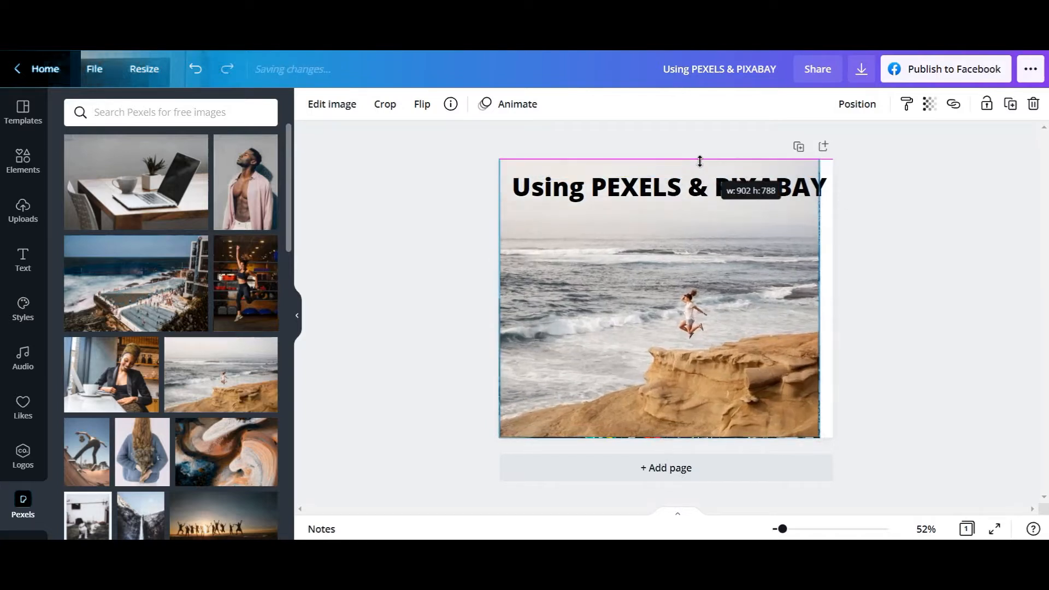
drag(819, 299, 830, 300)
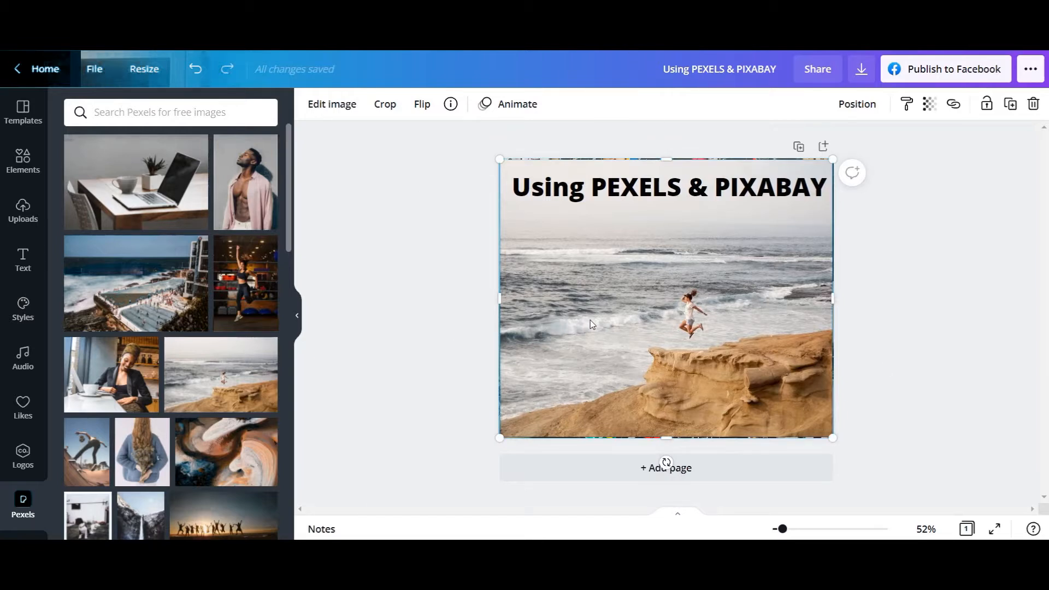
- Delete the seaside cliff photo from the page and close the Pexels library
key(Delete)
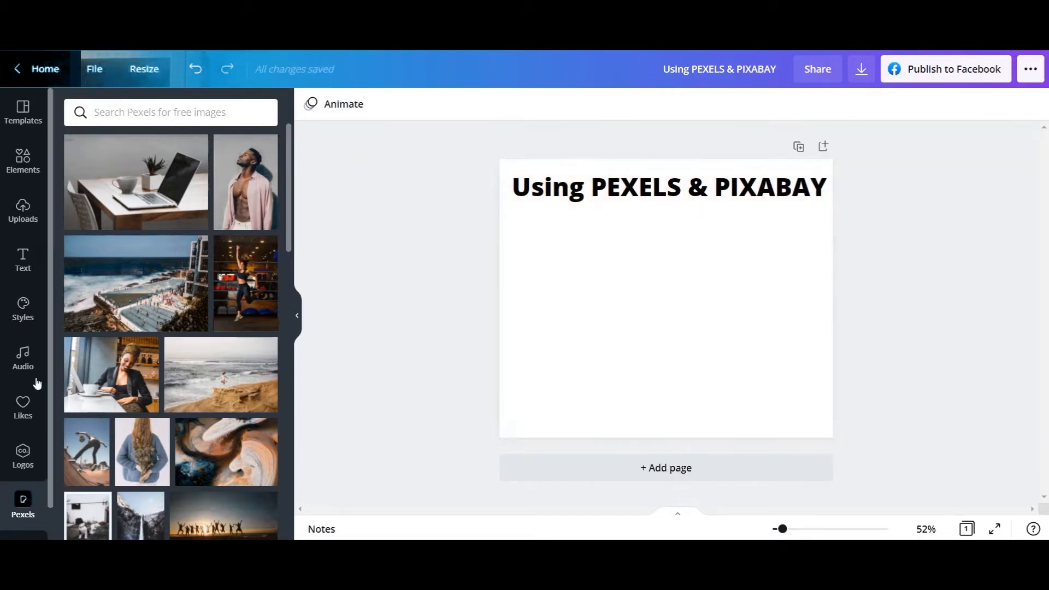
scroll(114, 438, down, 3)
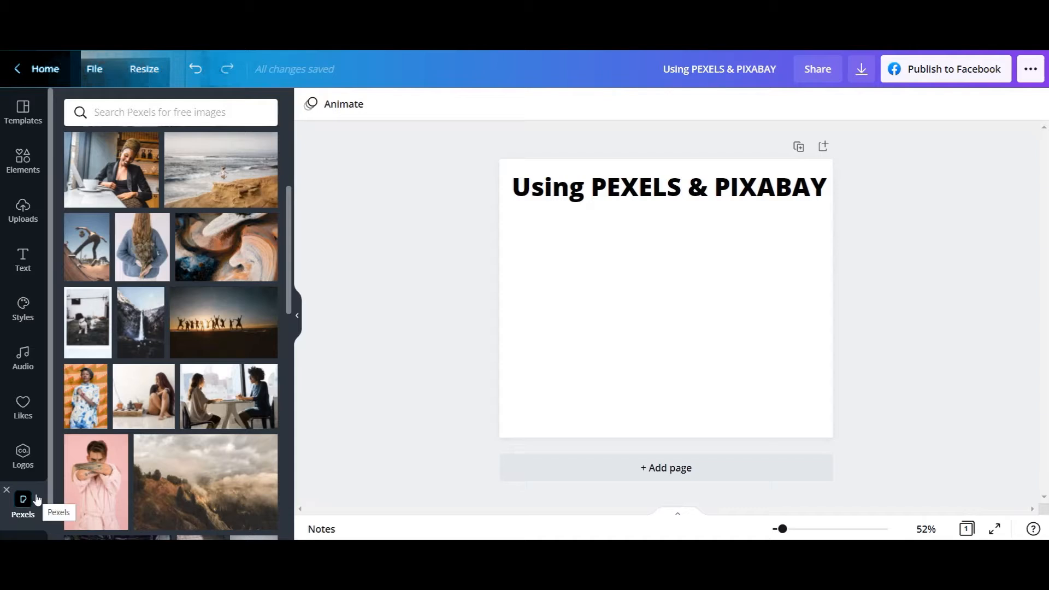
click(7, 491)
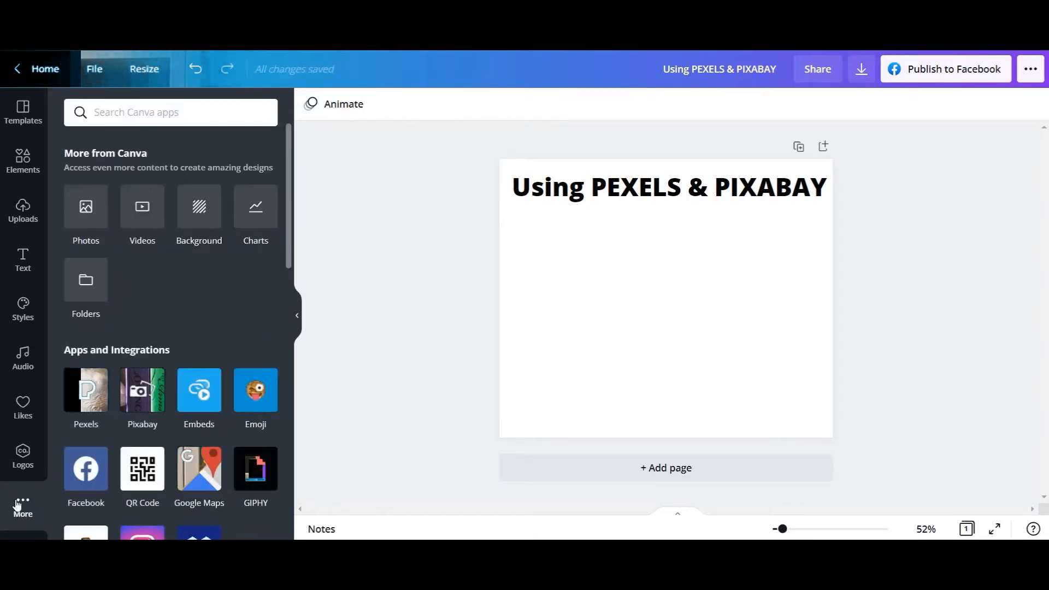
- Set the Pixabay ocean wave photo as the full-page background and close the Pixabay library
click(144, 392)
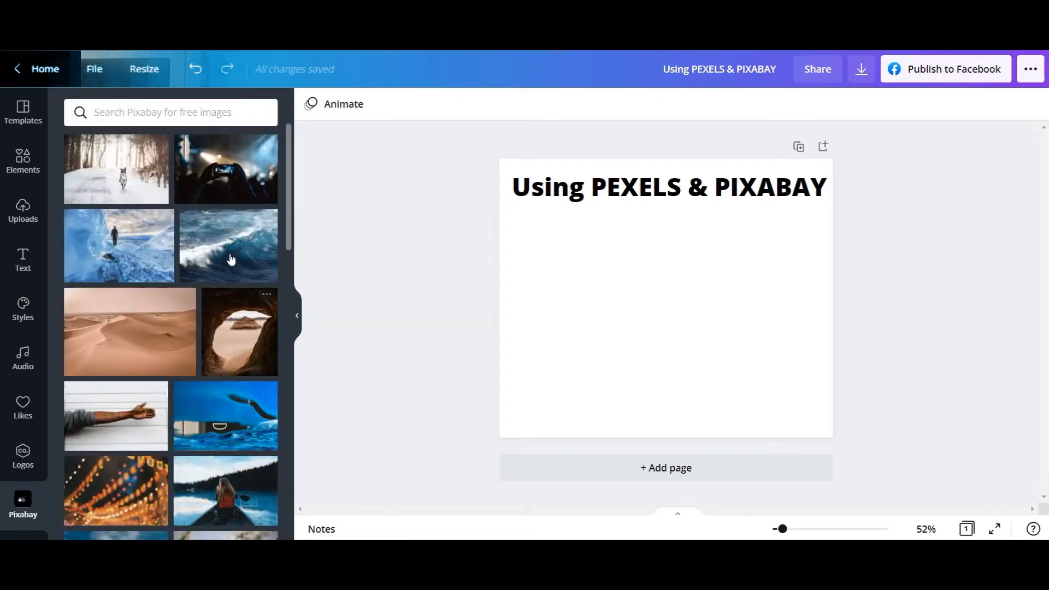
drag(222, 242, 667, 328)
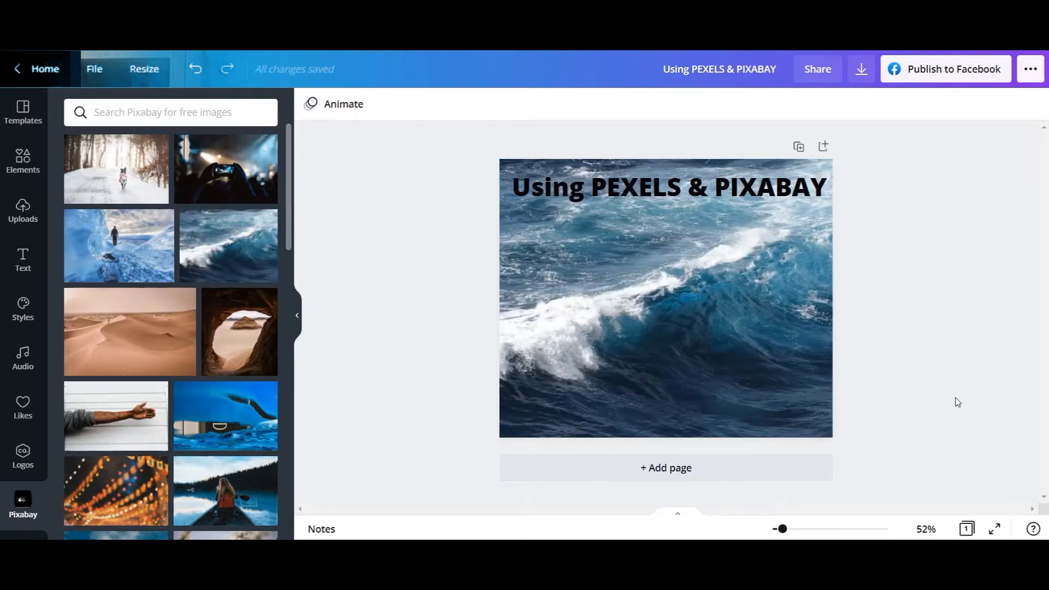
click(6, 490)
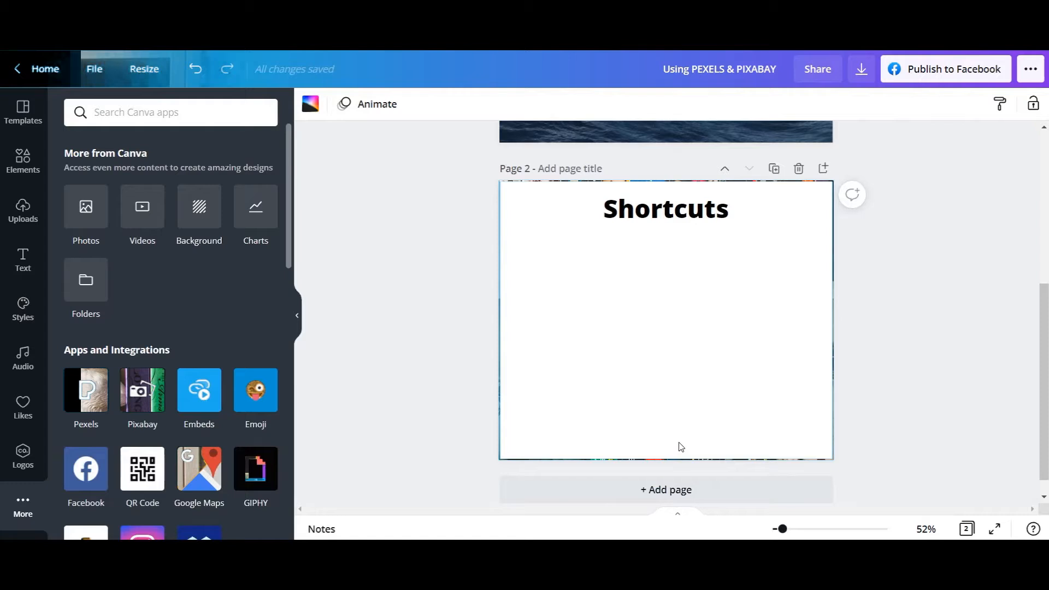
- Try adding a text box and a horizontal line to the Shortcuts page, move the line slightly down and delete it
key(t)
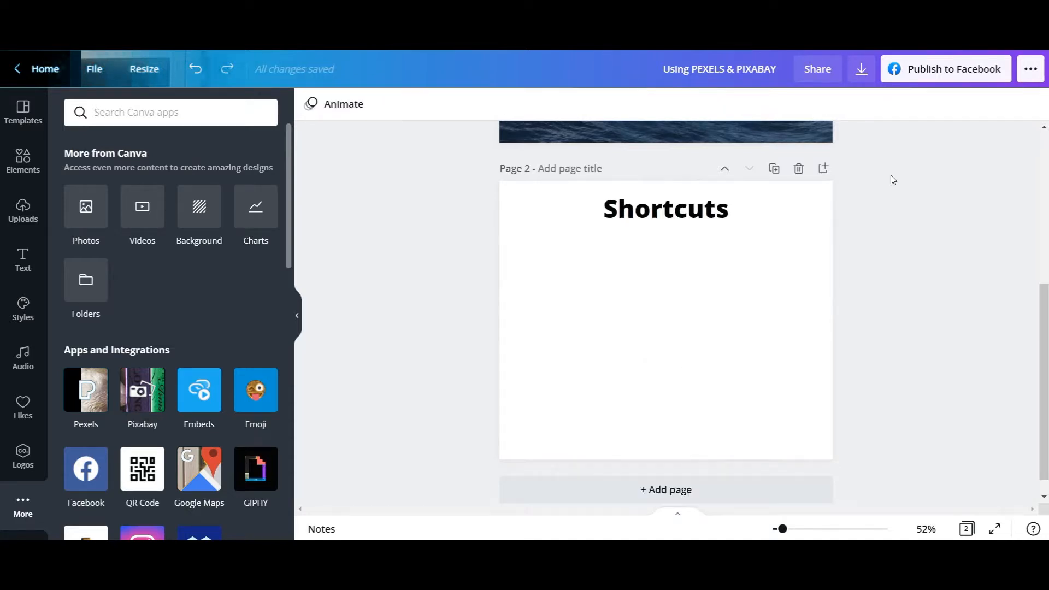
key(l)
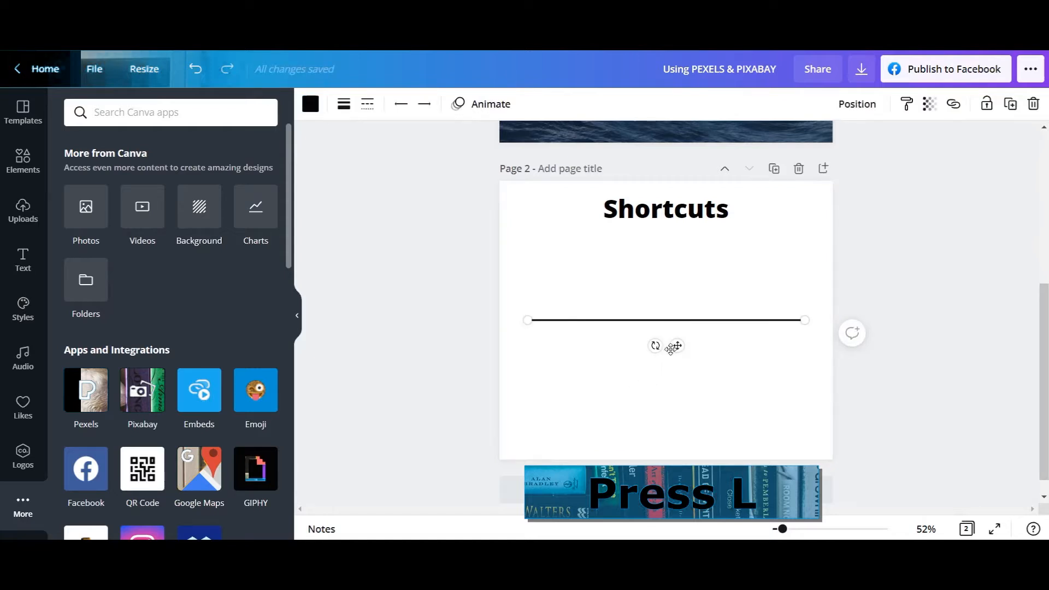
drag(676, 347, 679, 398)
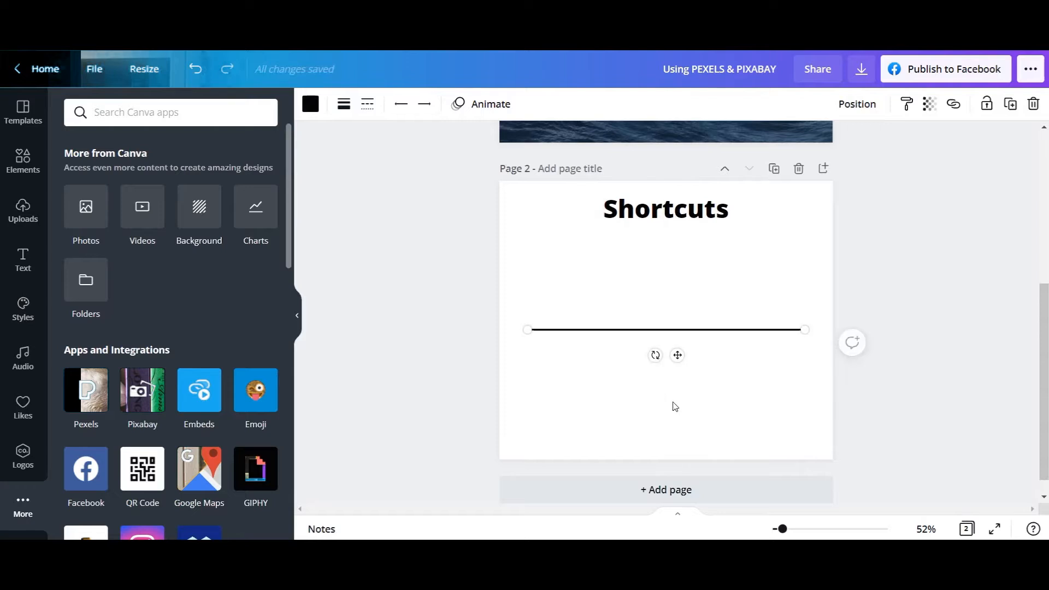
key(Delete)
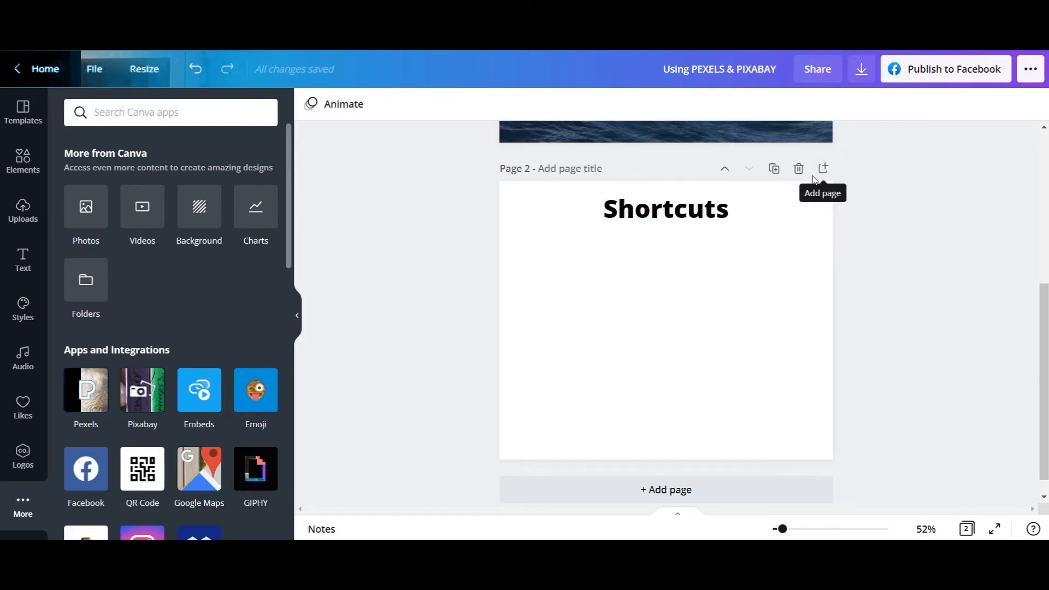
- Add a circle and a rectangle to the Shortcuts page and shift all elements, including the title, slightly left
key(c)
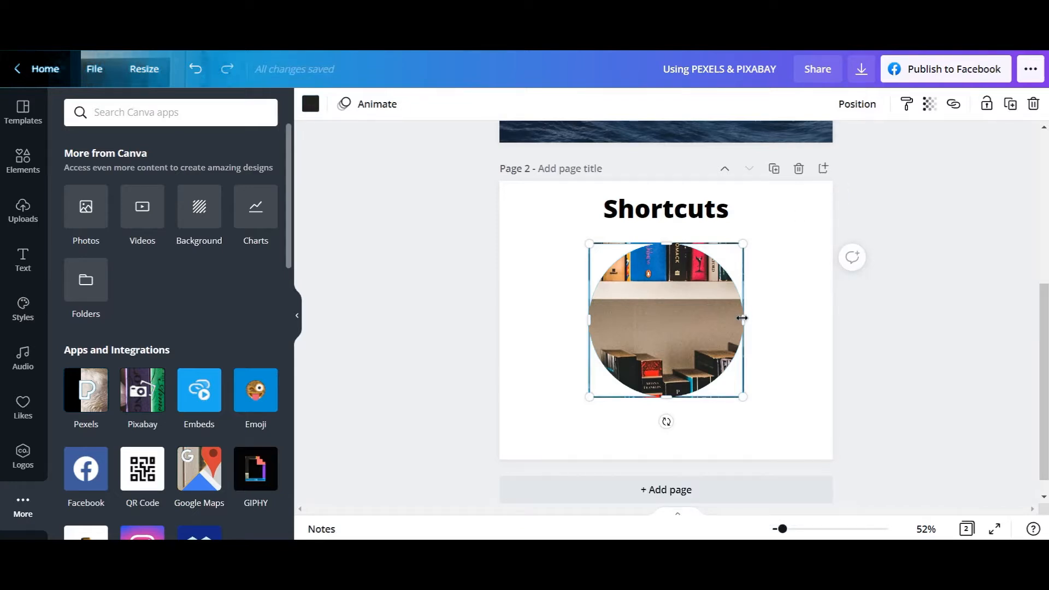
key(r)
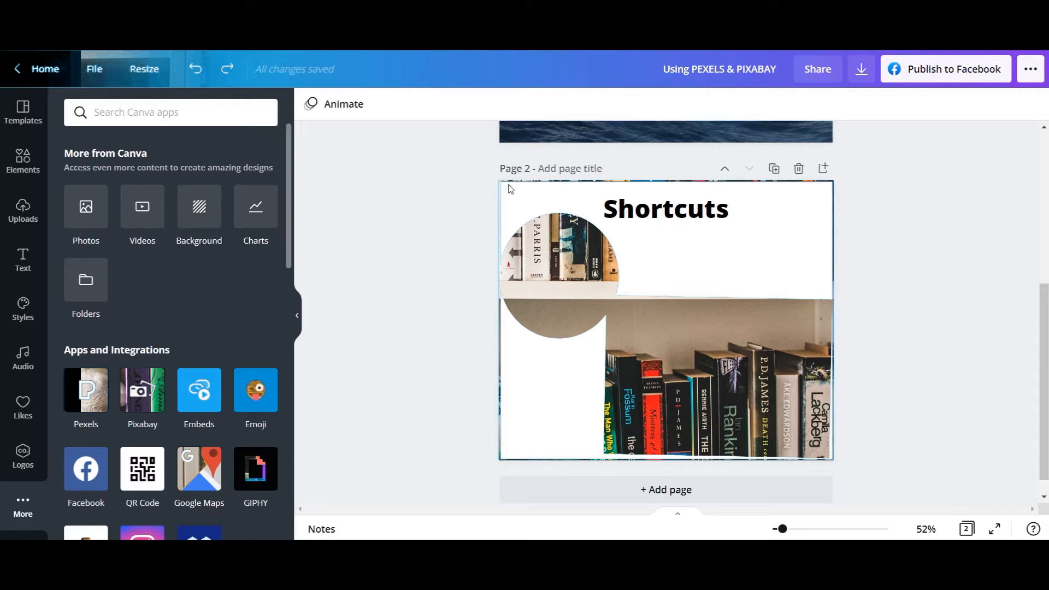
drag(508, 188, 835, 460)
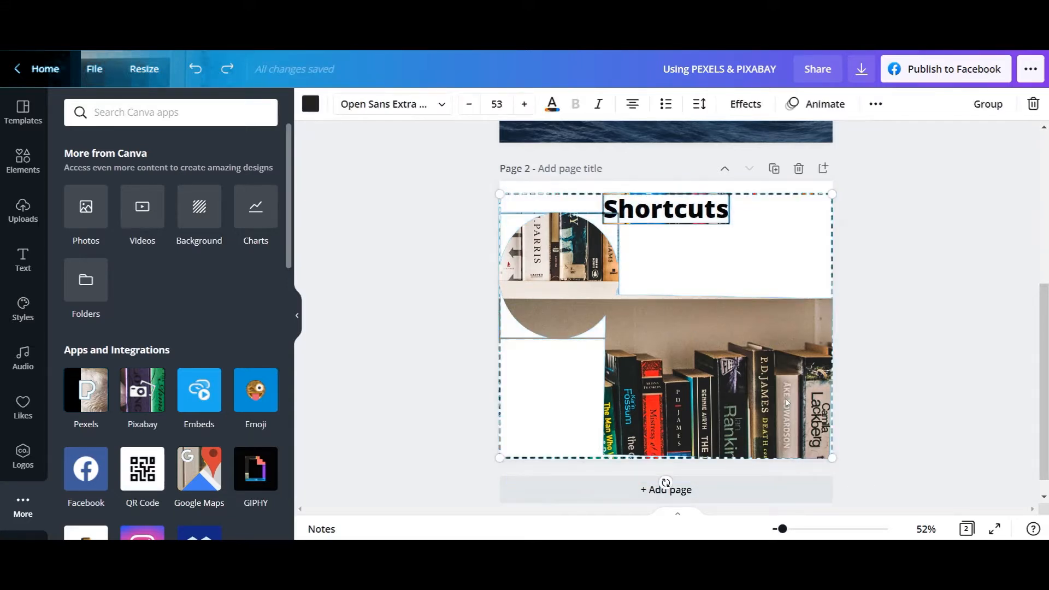
mouse_move(745, 243)
mouse_down()
mouse_move(667, 270)
mouse_move(723, 253)
mouse_move(773, 320)
mouse_move(731, 244)
mouse_up()
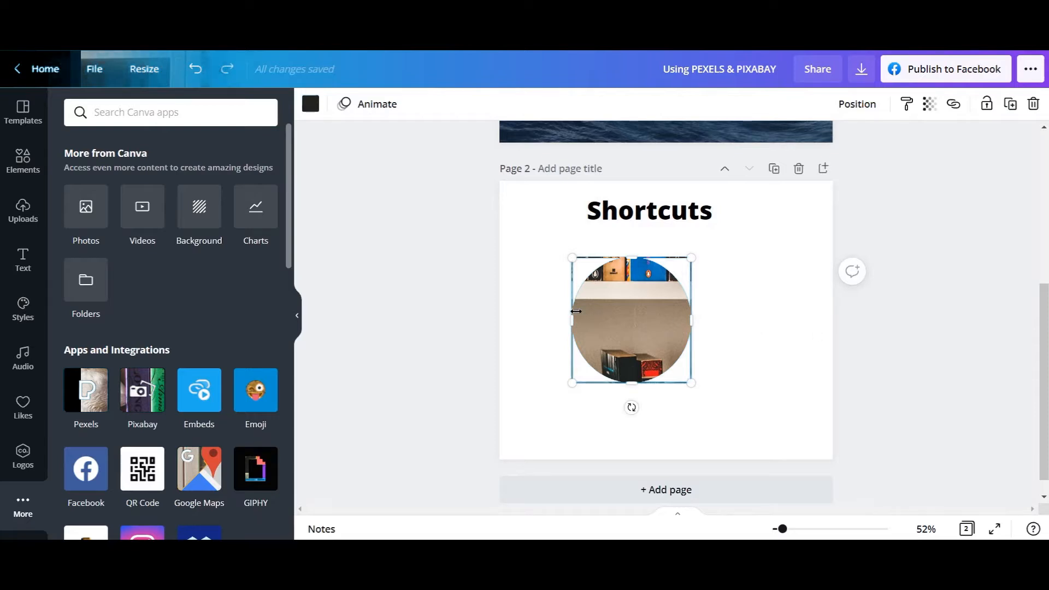
- Duplicate the circle on the Shortcuts page, placing one copy near the page's upper left and the other at its lower right
click(750, 347)
click(669, 337)
drag(671, 337, 733, 369)
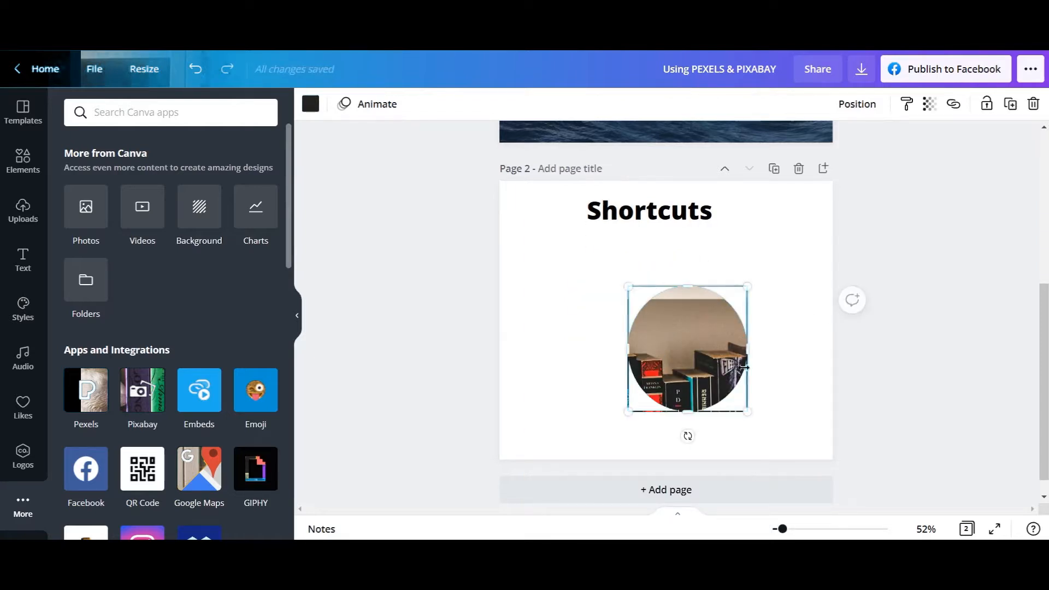
key(ctrl+v)
drag(585, 299, 534, 247)
click(743, 333)
drag(743, 333, 768, 333)
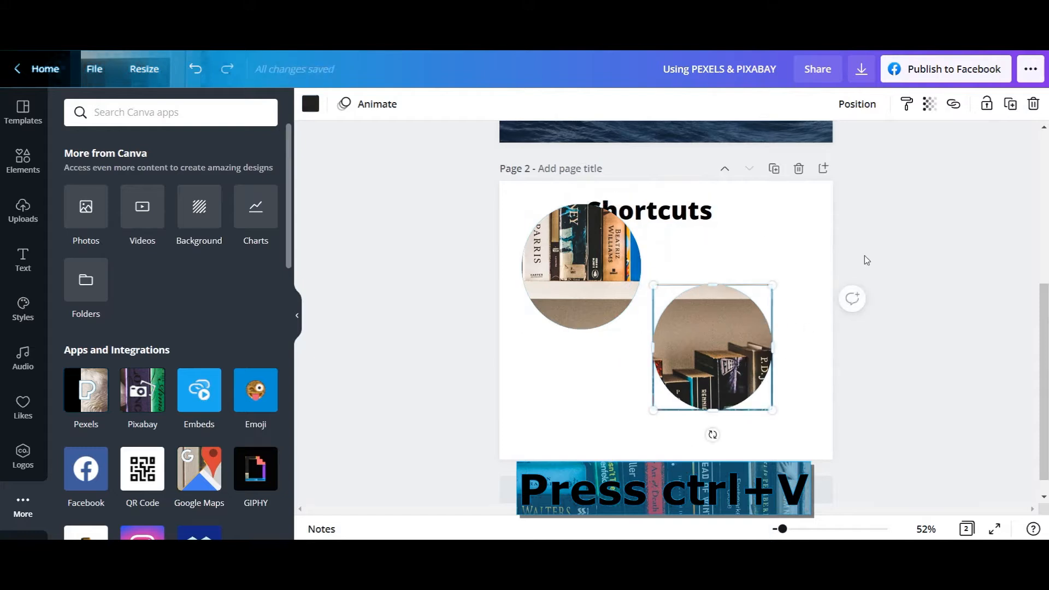
click(787, 247)
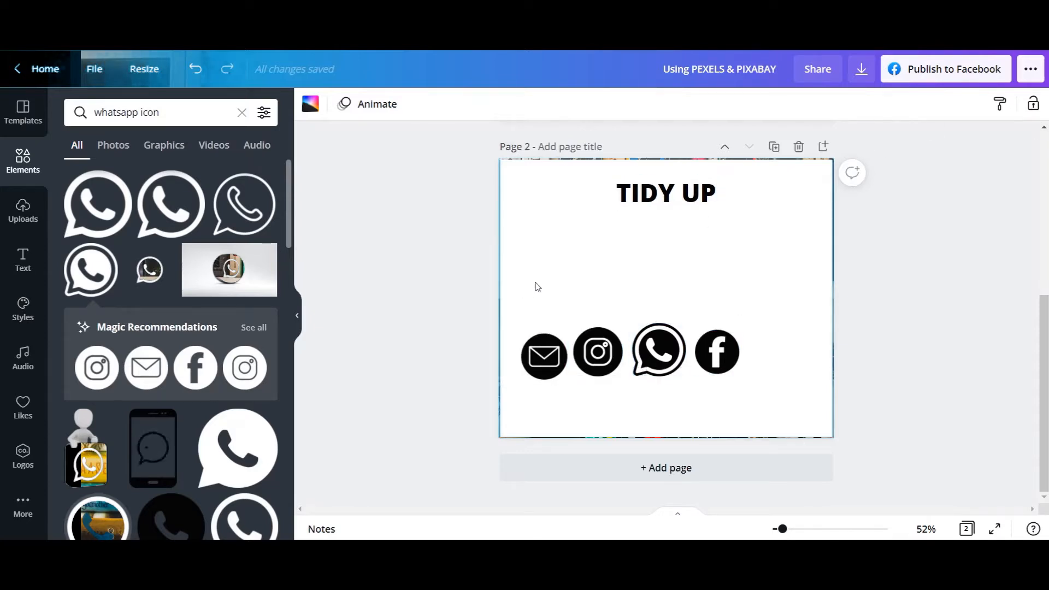
- Tidy up the four social media icons so they are aligned and evenly spaced
drag(558, 302, 806, 427)
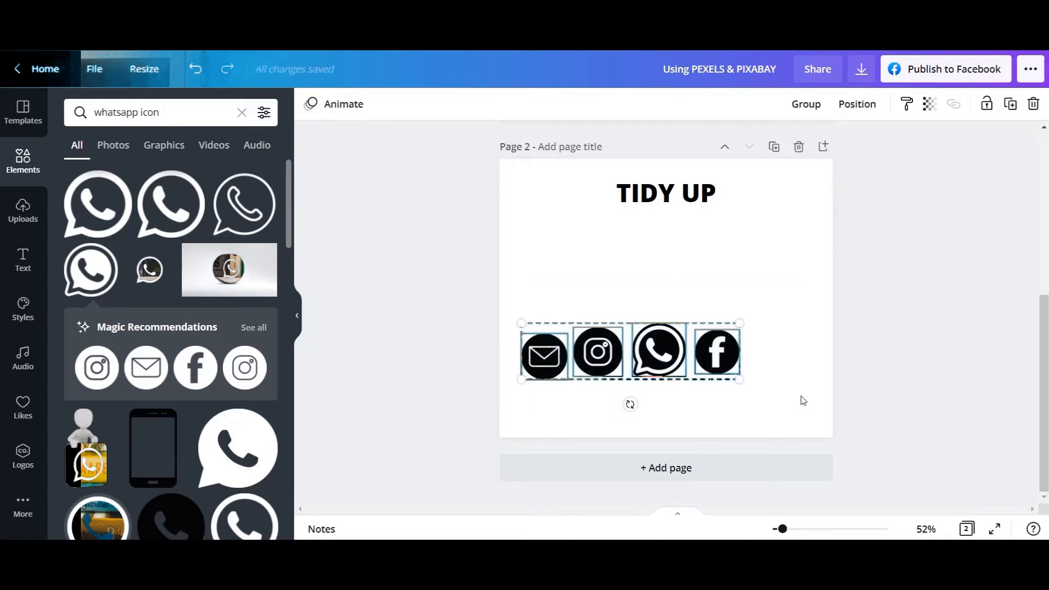
click(858, 105)
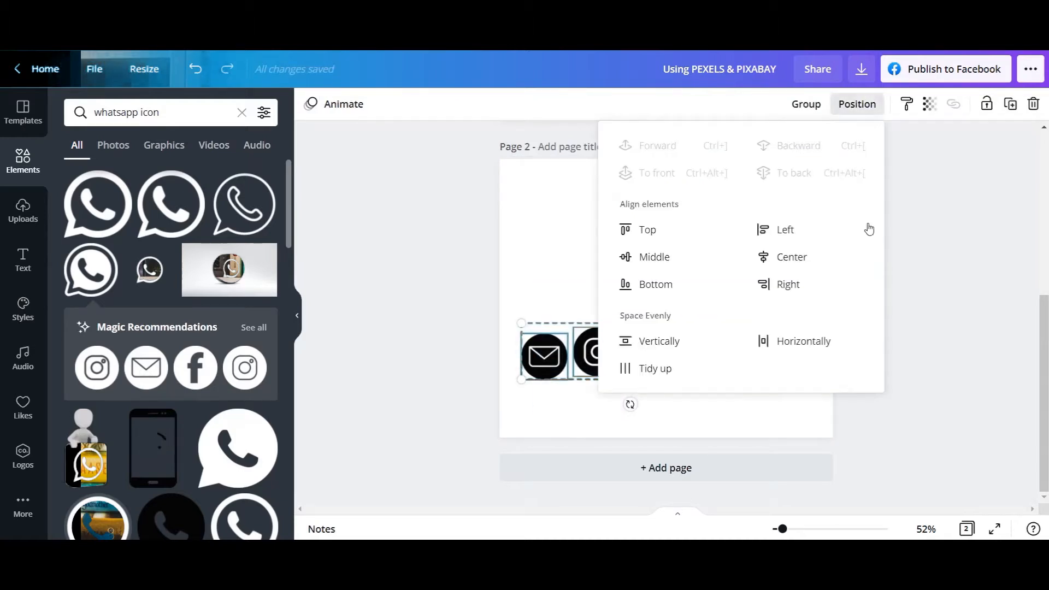
click(651, 369)
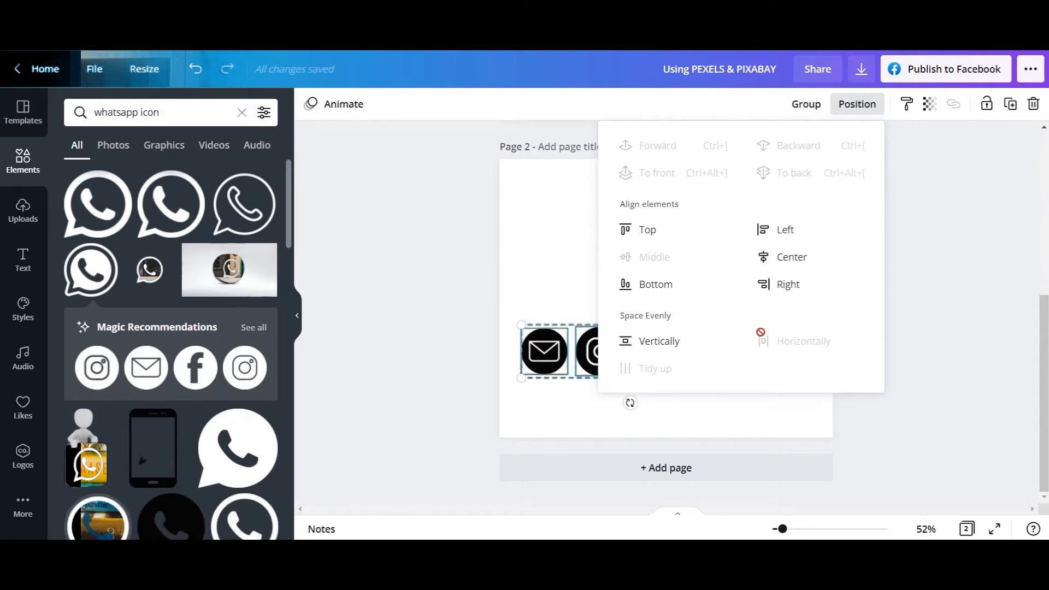
key(Escape)
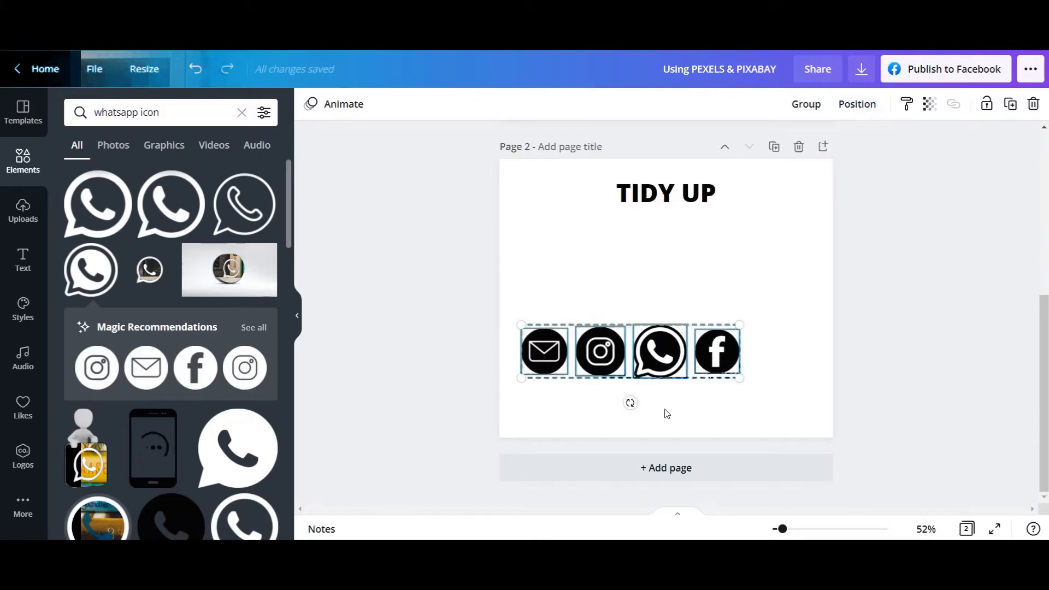
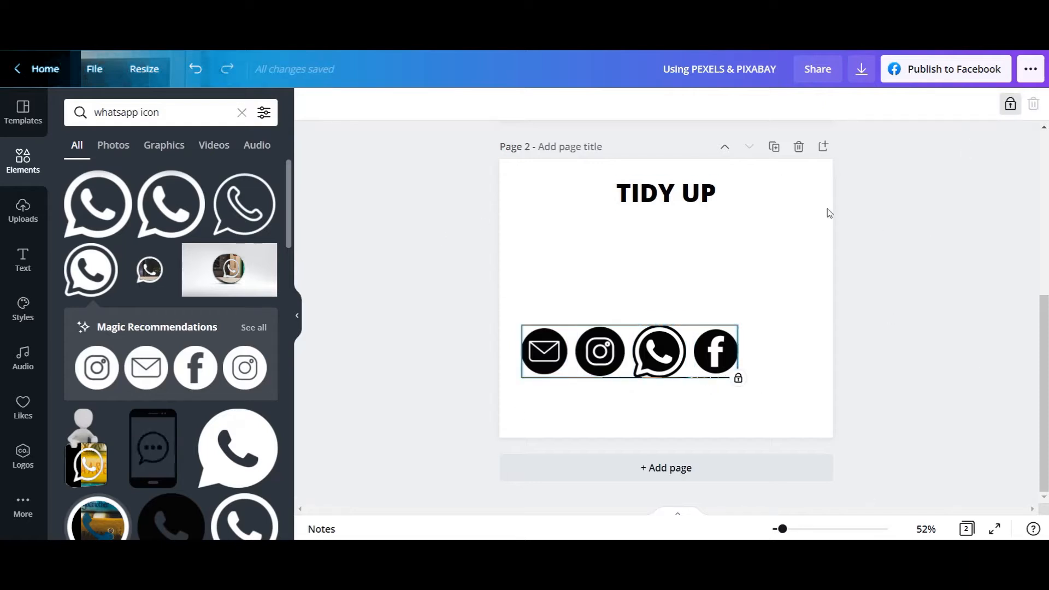
- Try to move the locked row of social media icons on the Tidy Up page
drag(678, 348, 862, 309)
click(596, 370)
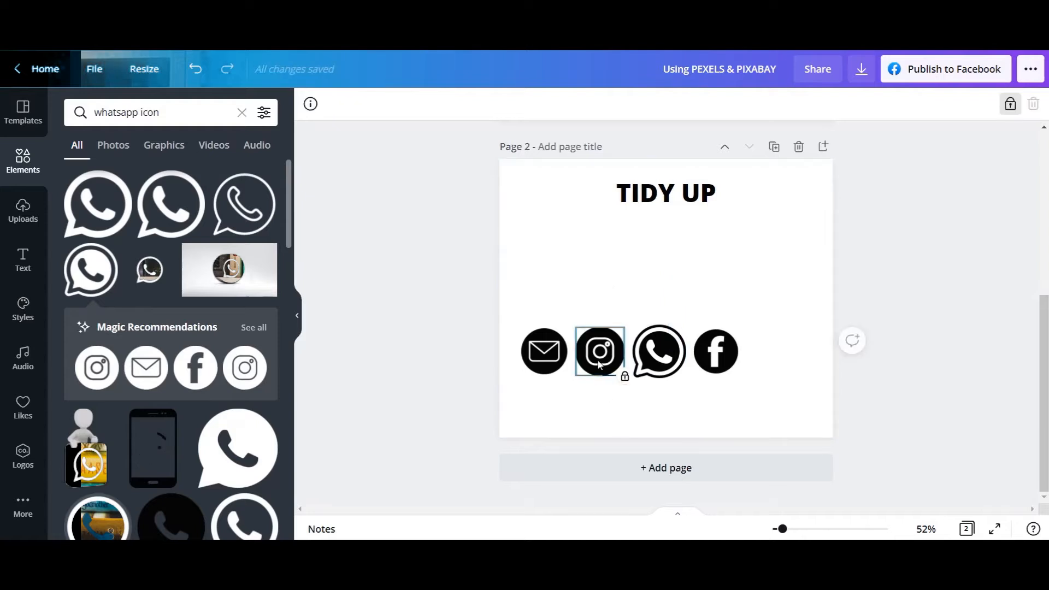
click(642, 228)
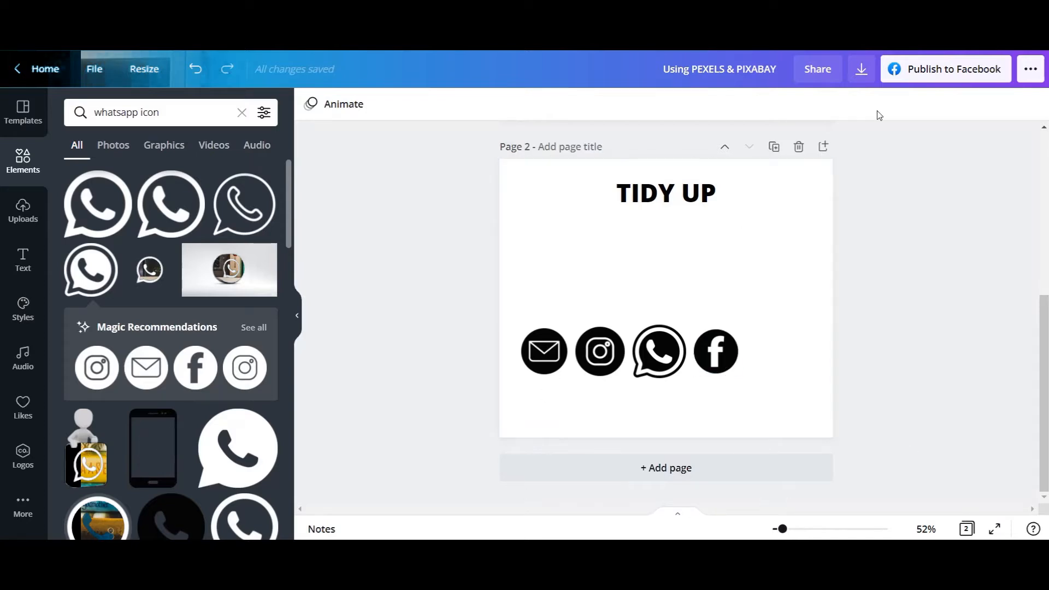
- Unlock the Facebook icon and move it a little to the right, away from the WhatsApp icon
click(714, 354)
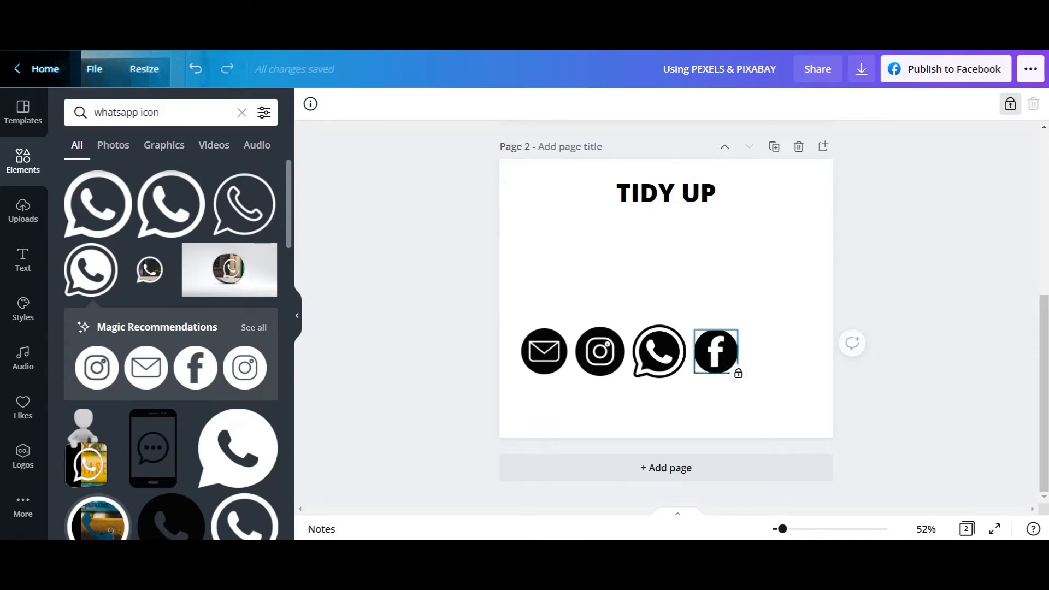
click(1010, 114)
drag(708, 363, 737, 362)
- Unlock the WhatsApp icon, move it to just above the Facebook icon and lock it there
drag(647, 357, 700, 329)
drag(496, 335, 668, 403)
click(681, 356)
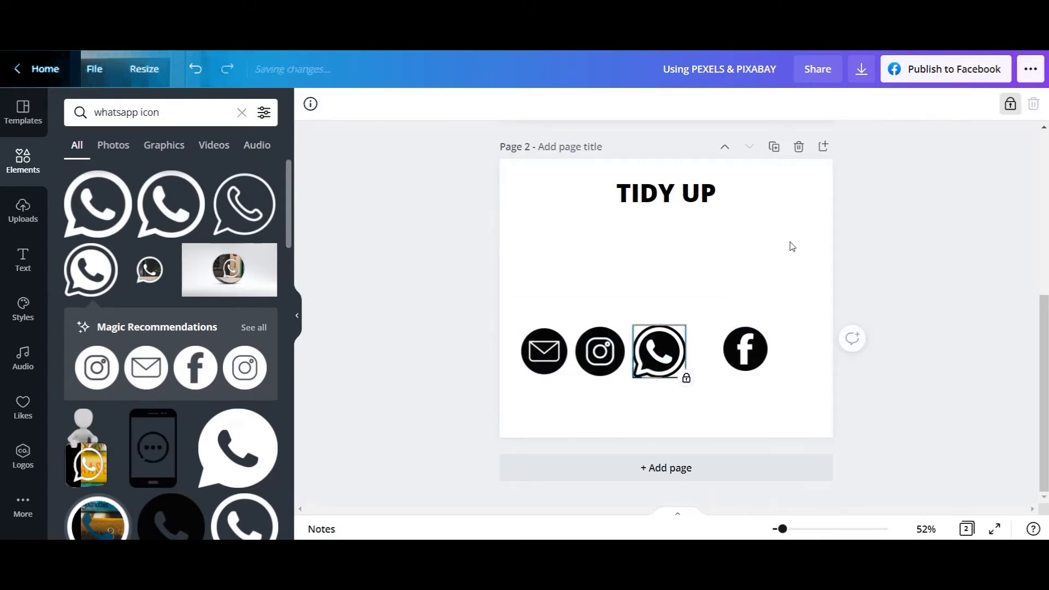
click(1011, 104)
drag(661, 350, 725, 300)
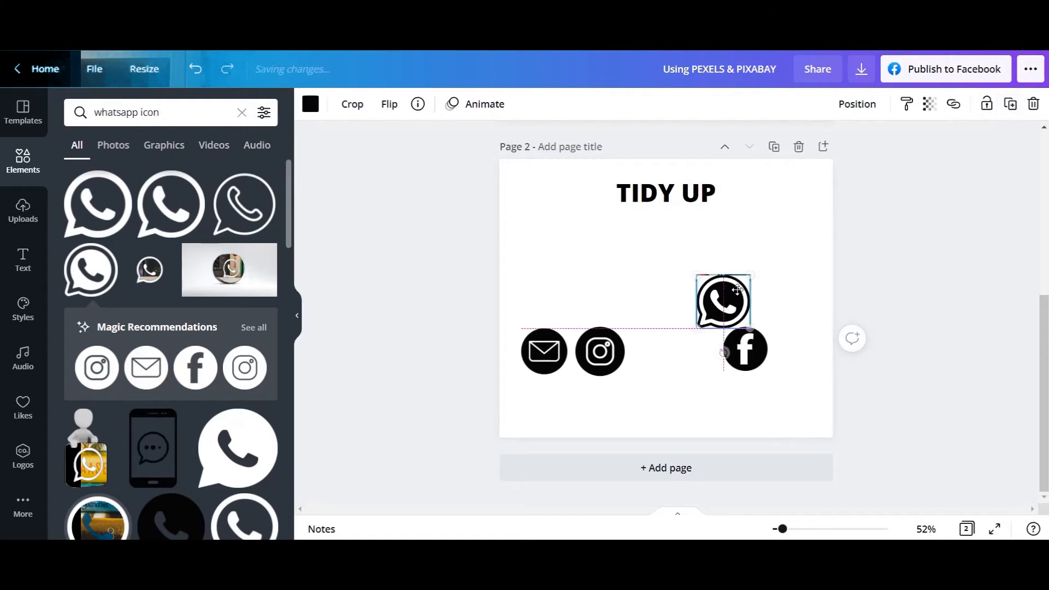
click(987, 104)
- Unlock the envelope icon and the Instagram icon
click(553, 352)
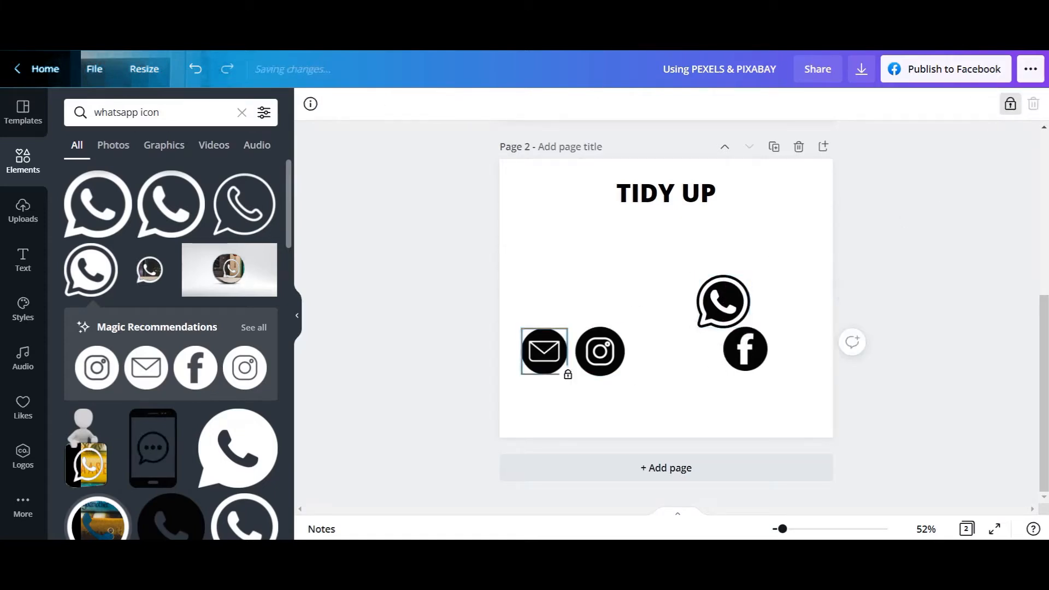
click(1011, 104)
drag(608, 353, 676, 296)
click(596, 353)
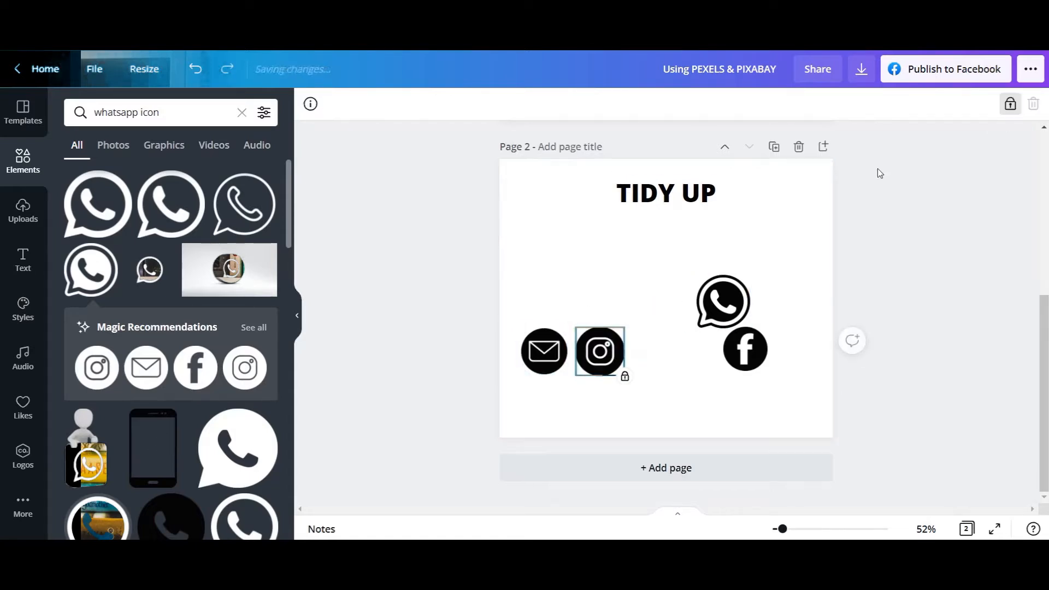
click(1011, 105)
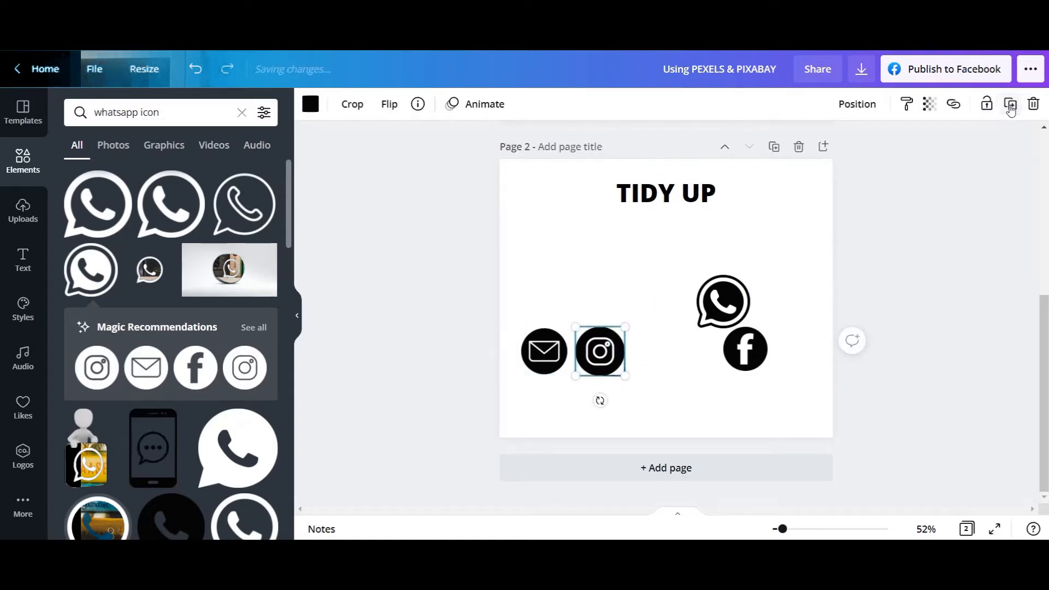
- Reposition the unlocked Instagram and envelope icons freely on the Tidy Up page
click(659, 410)
click(608, 358)
drag(600, 351, 654, 264)
drag(543, 352, 593, 419)
drag(579, 378, 579, 306)
drag(653, 264, 678, 362)
click(754, 345)
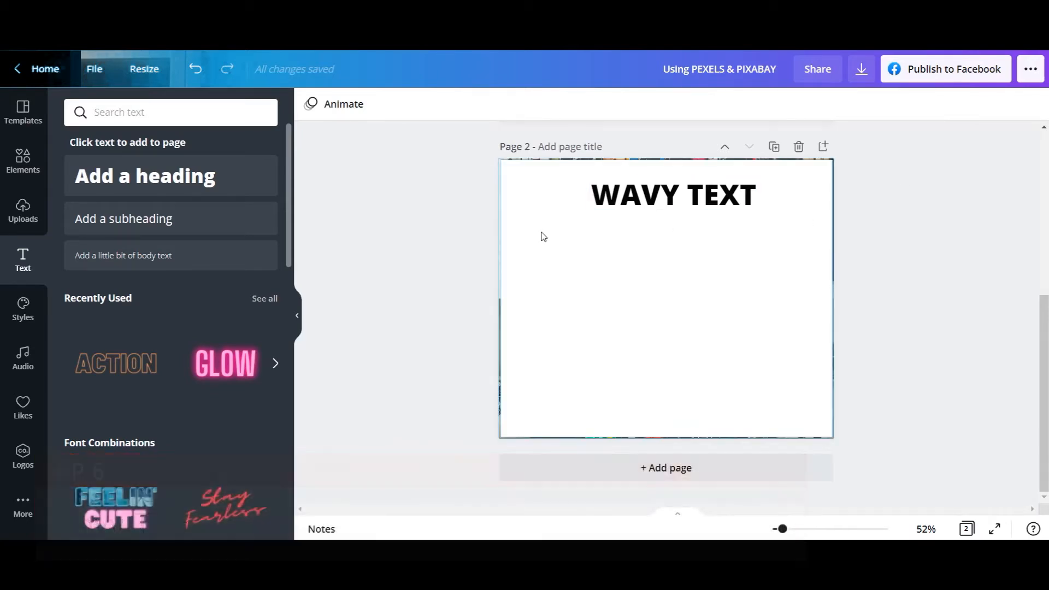
scroll(256, 237, down, 5)
scroll(271, 262, up, 5)
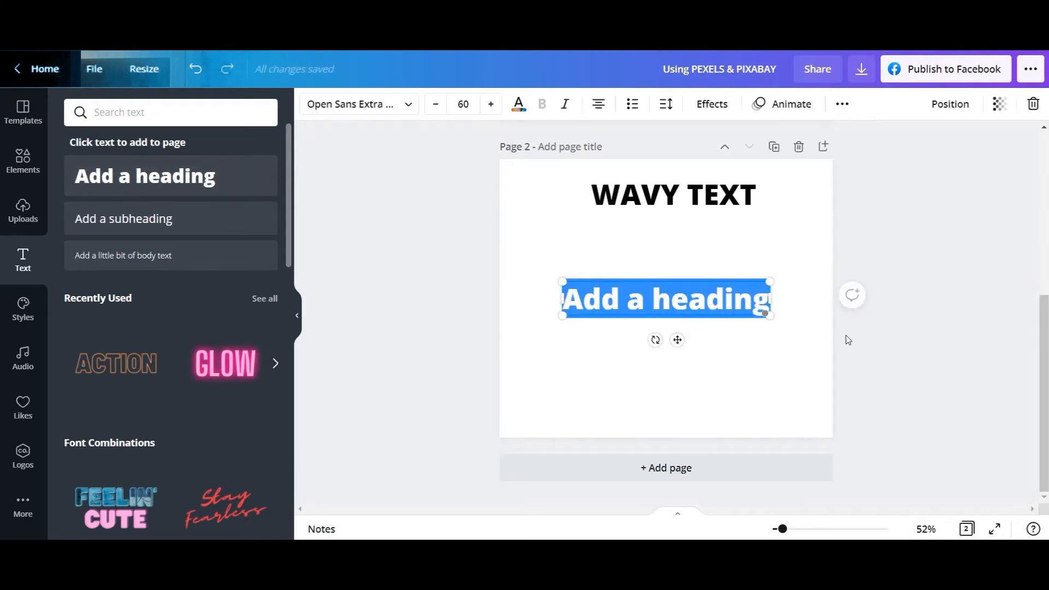
key(BackSpace)
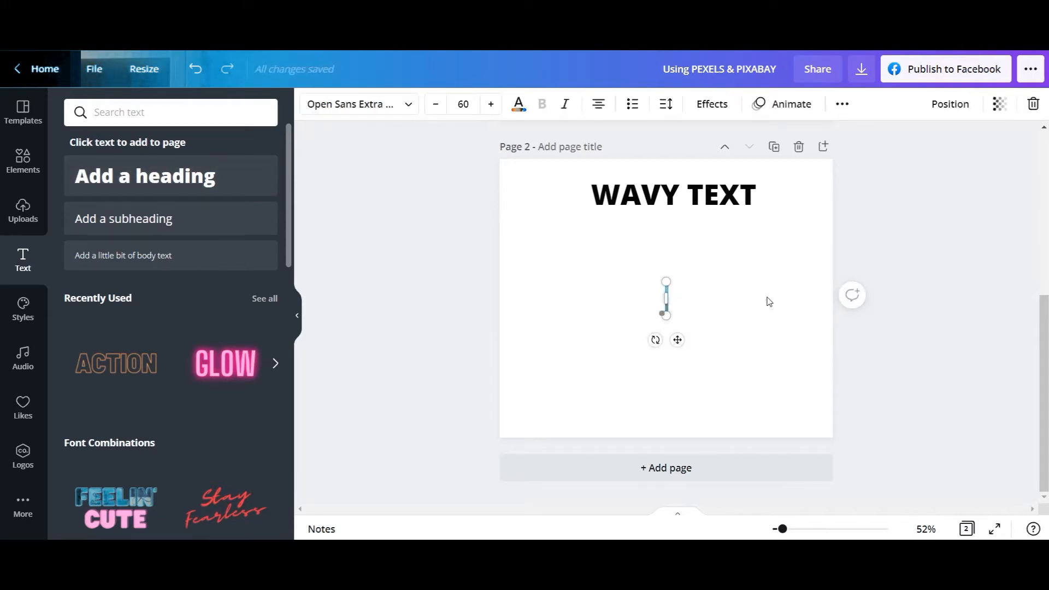
drag(620, 243, 709, 380)
click(710, 380)
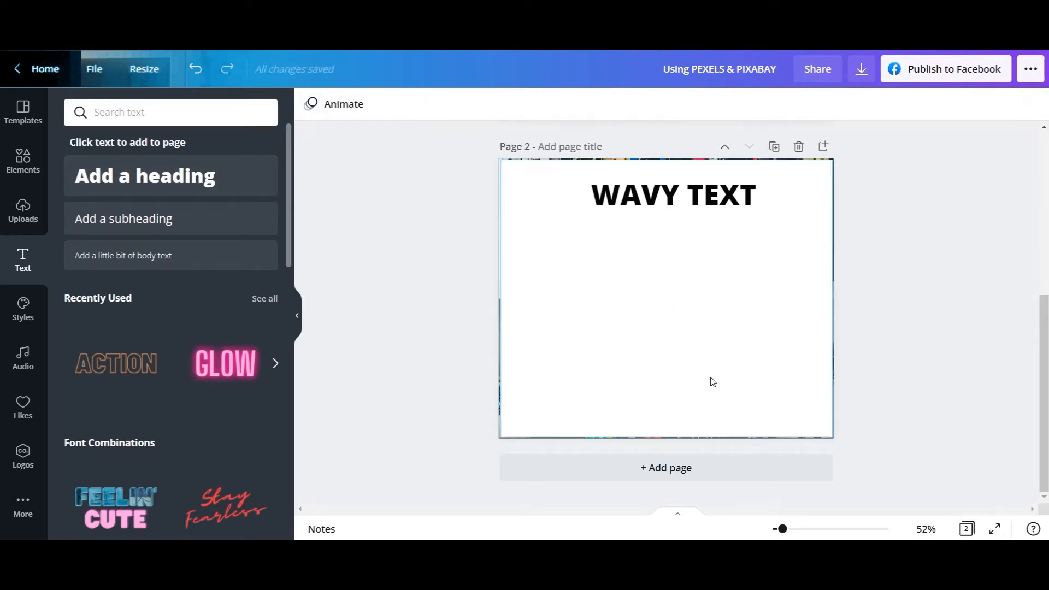
- Add a subheading reading VAGPE MEDIA to the Wavy Text page, widen its text box on both sides and shift it slightly left
click(171, 228)
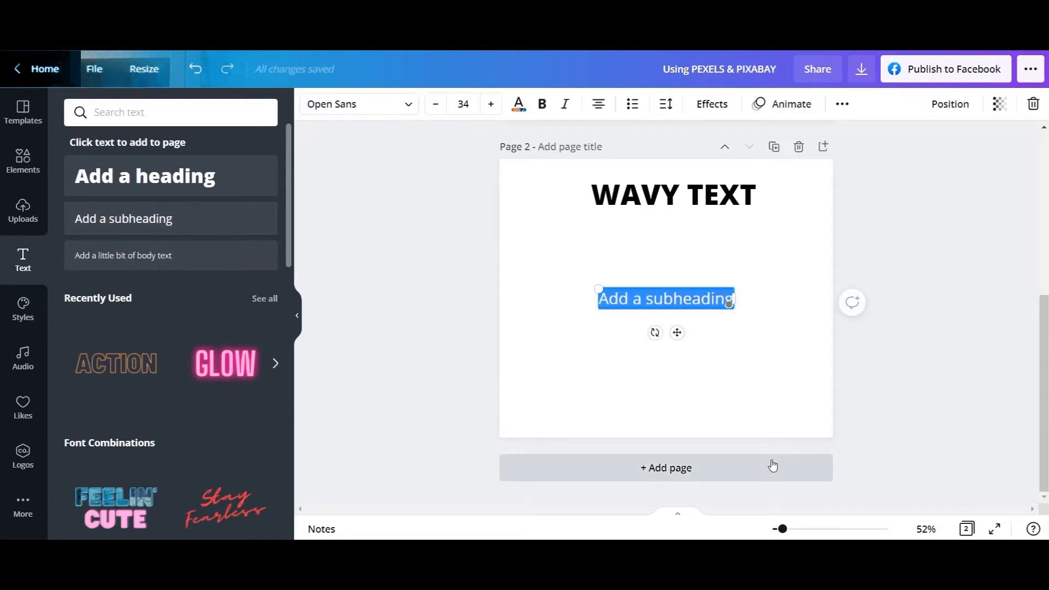
text(VAG)
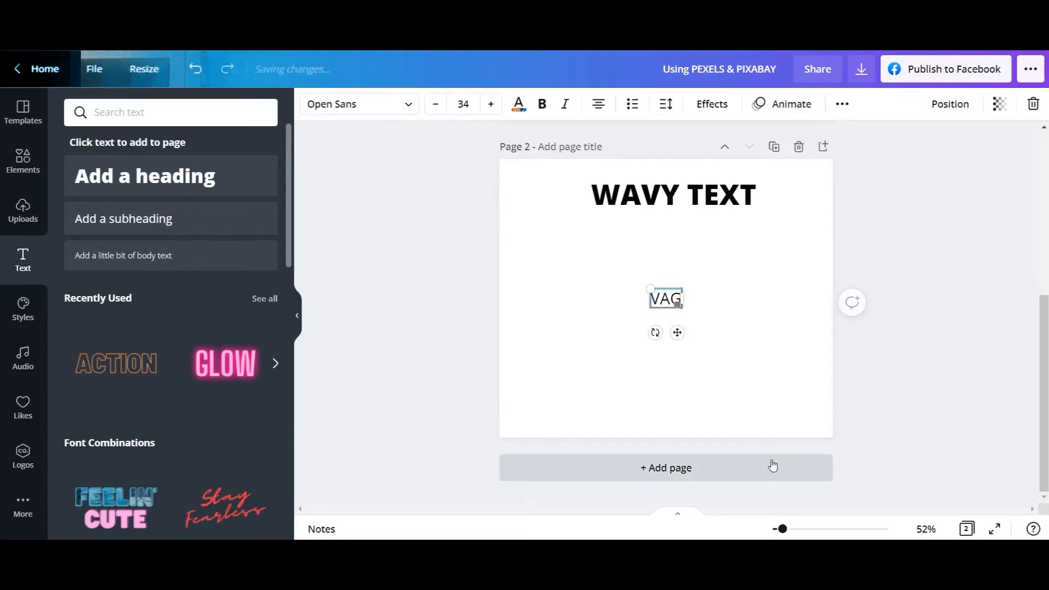
text(PE MEDIA)
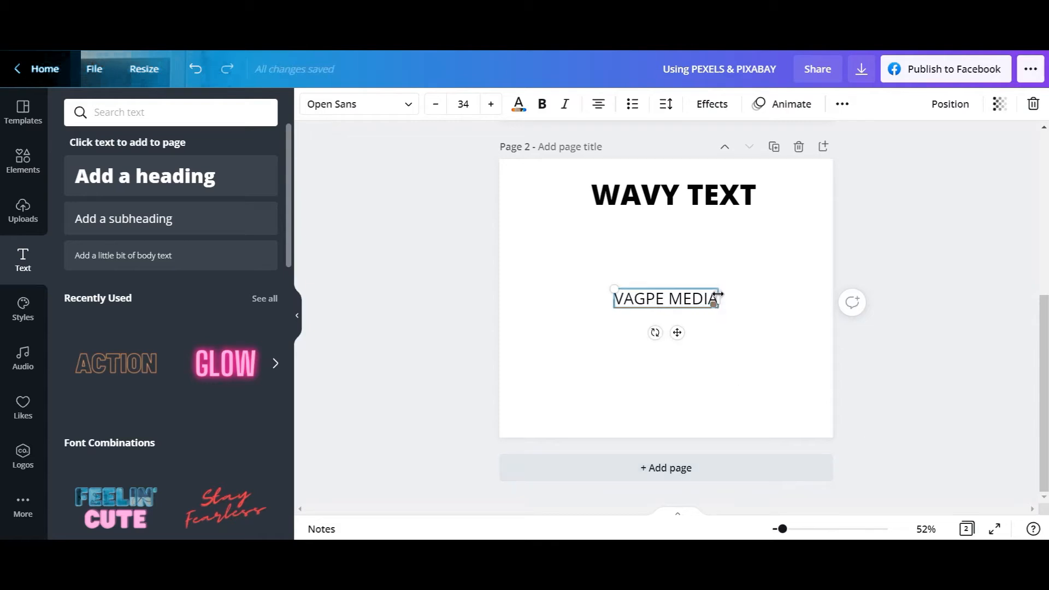
drag(747, 298, 807, 299)
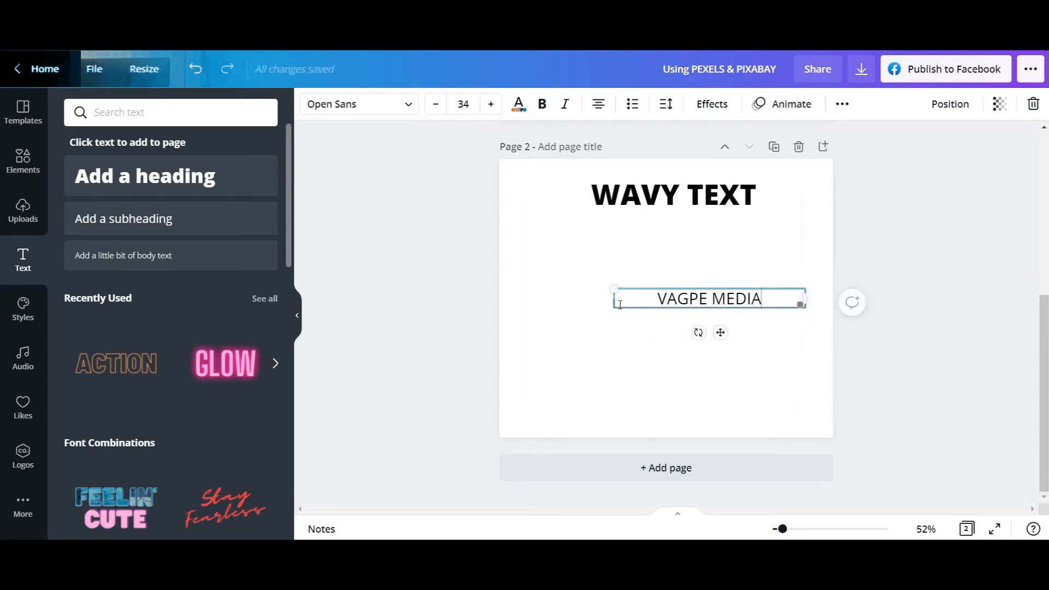
drag(612, 297, 567, 299)
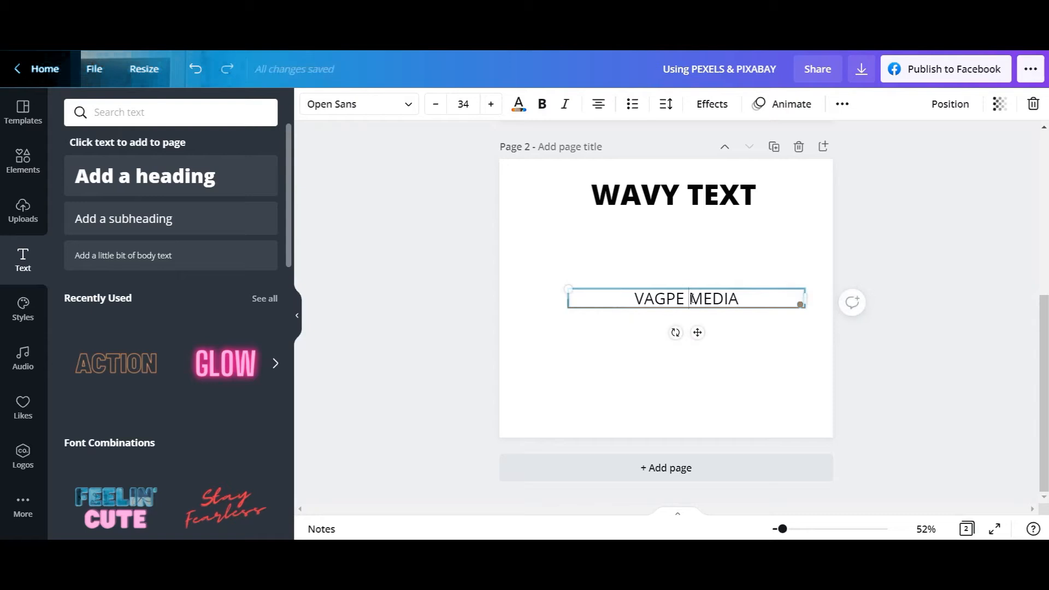
drag(698, 333, 689, 332)
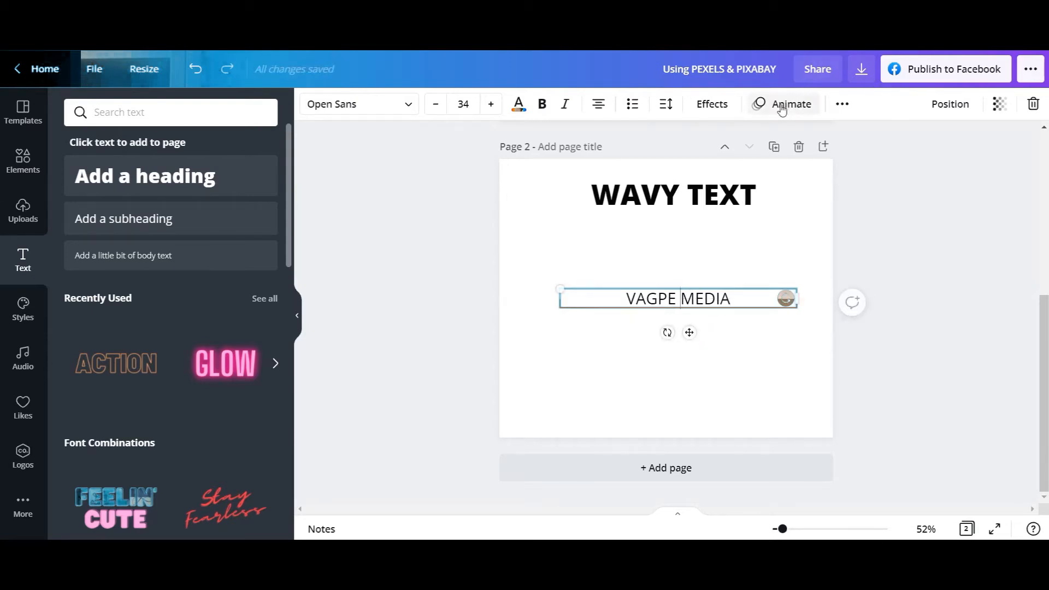
- Apply the Curve shape effect to the VAGPE MEDIA subheading and reposition the curved text near the middle of the page
click(723, 103)
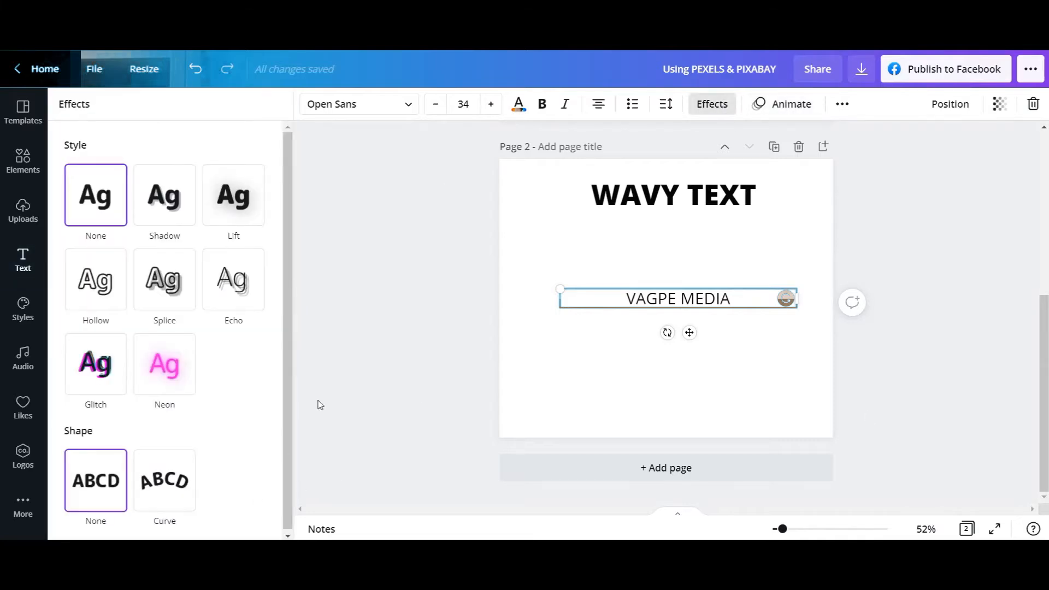
click(164, 480)
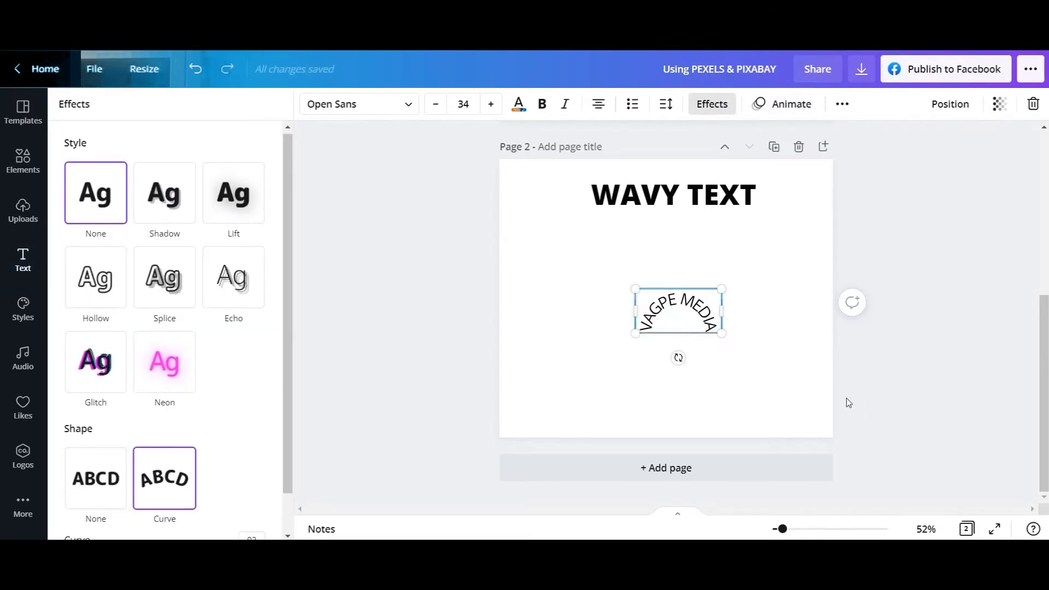
drag(726, 308, 779, 314)
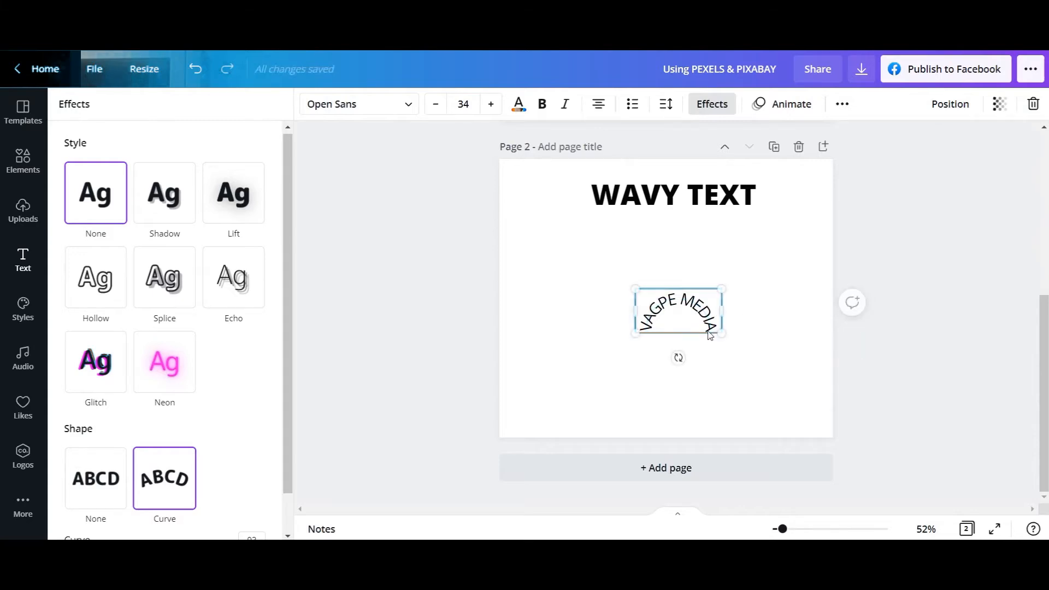
drag(717, 313, 747, 312)
double_click(741, 308)
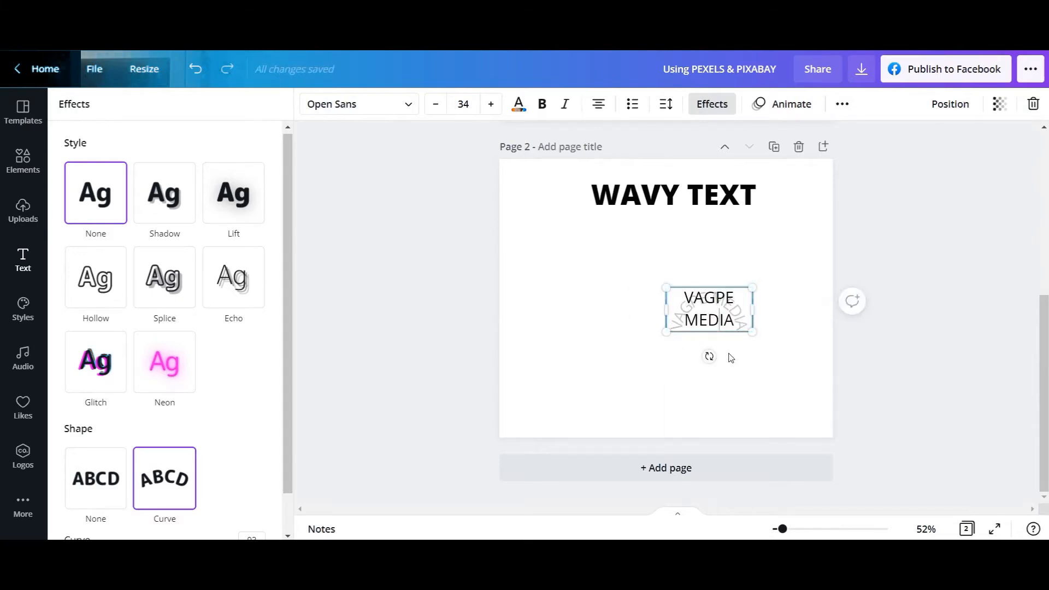
click(633, 355)
click(717, 319)
drag(717, 319, 681, 318)
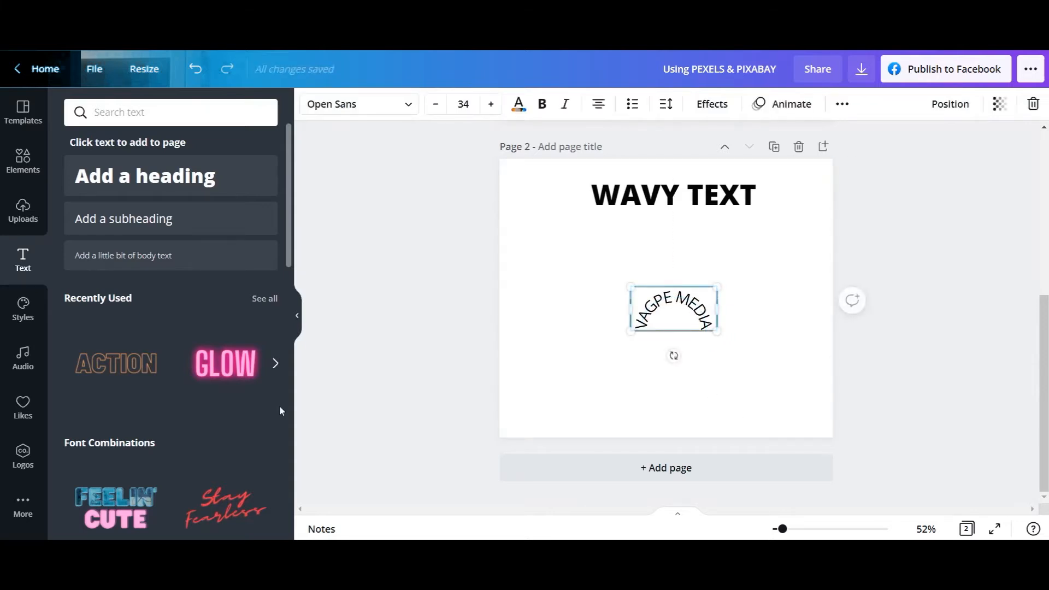
click(343, 316)
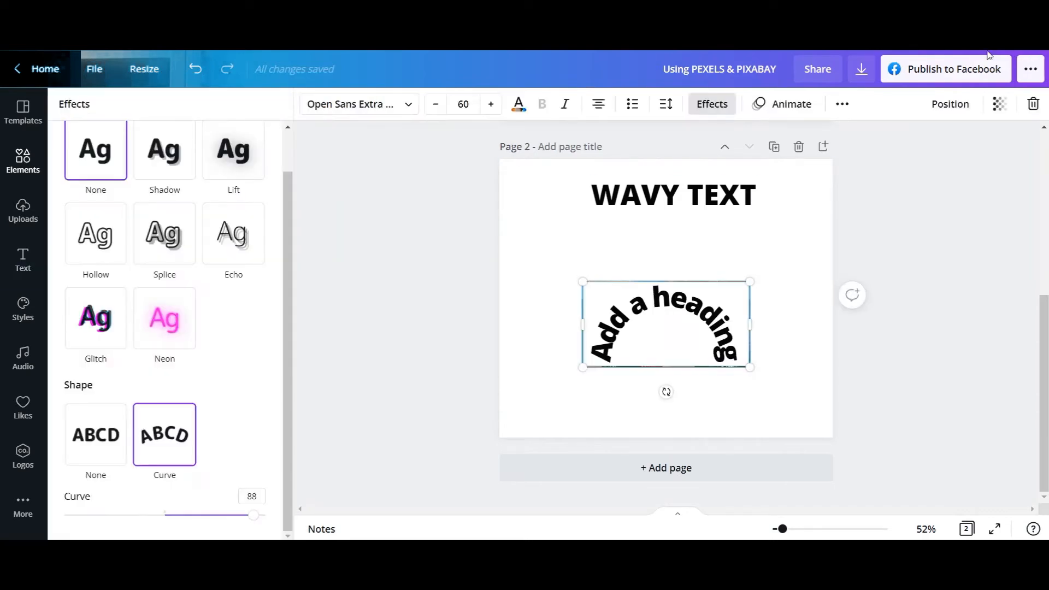
- Replace the curved heading's placeholder text with VAGPE MEDIA and try to widen its box
double_click(703, 323)
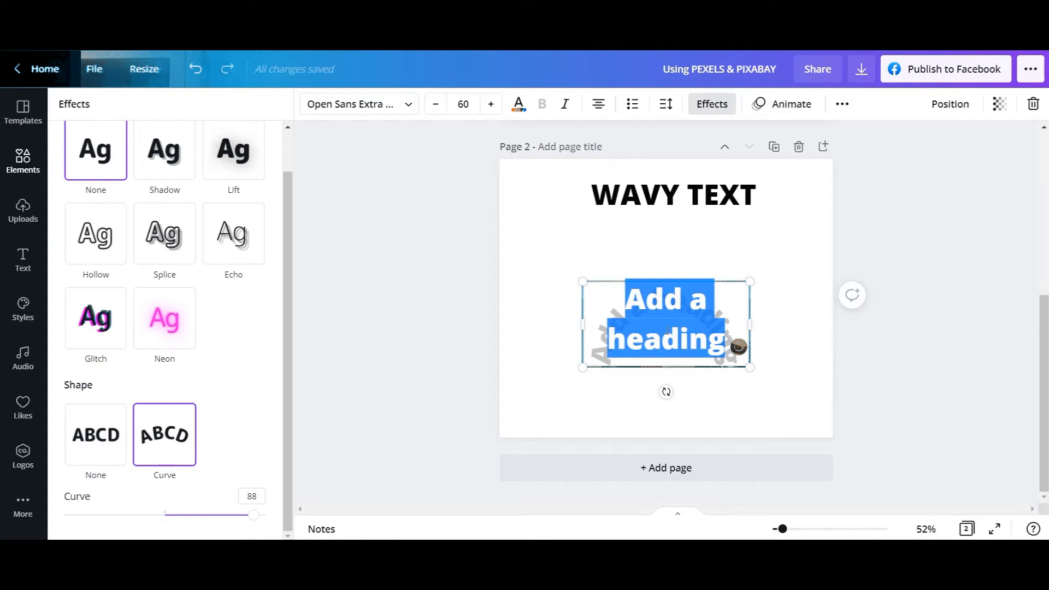
text(VAGPE MEDIA)
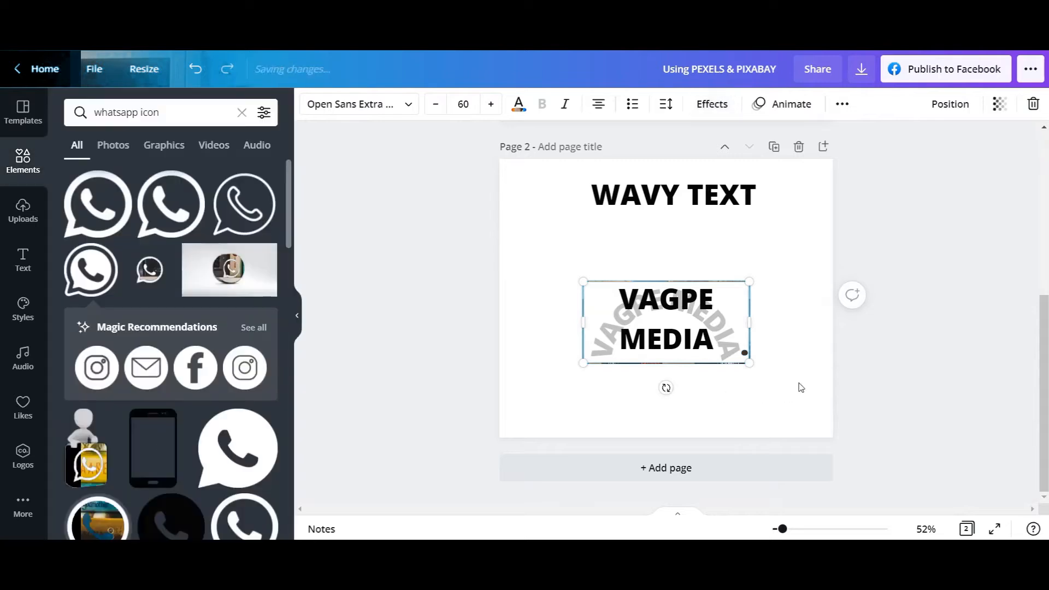
click(792, 328)
click(686, 329)
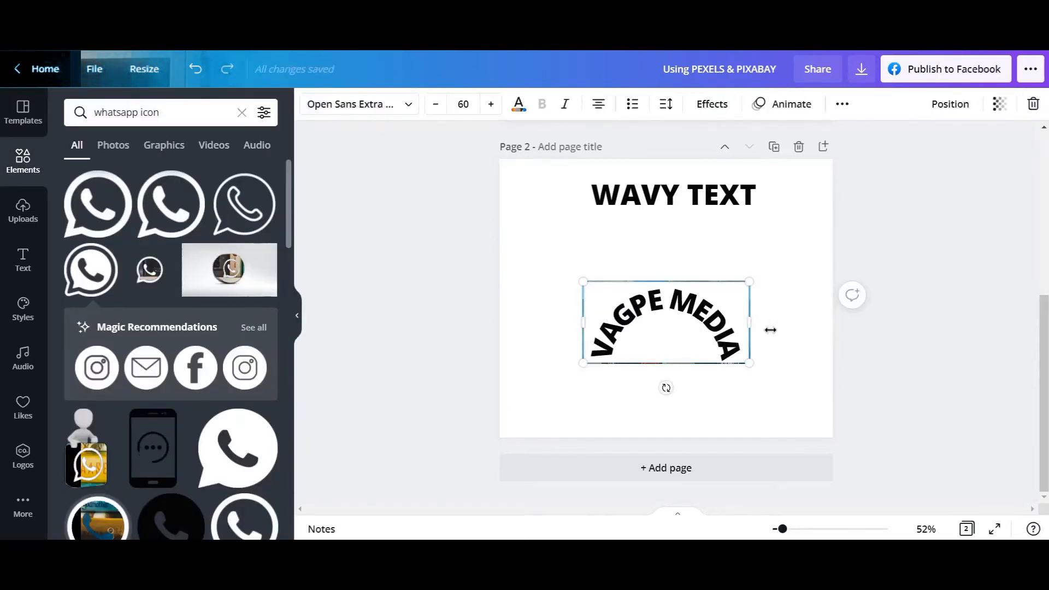
drag(754, 326, 766, 326)
- Try curve values of 64, 54 and 90 on the VAGPE MEDIA heading, finishing with a curve of 60
click(713, 103)
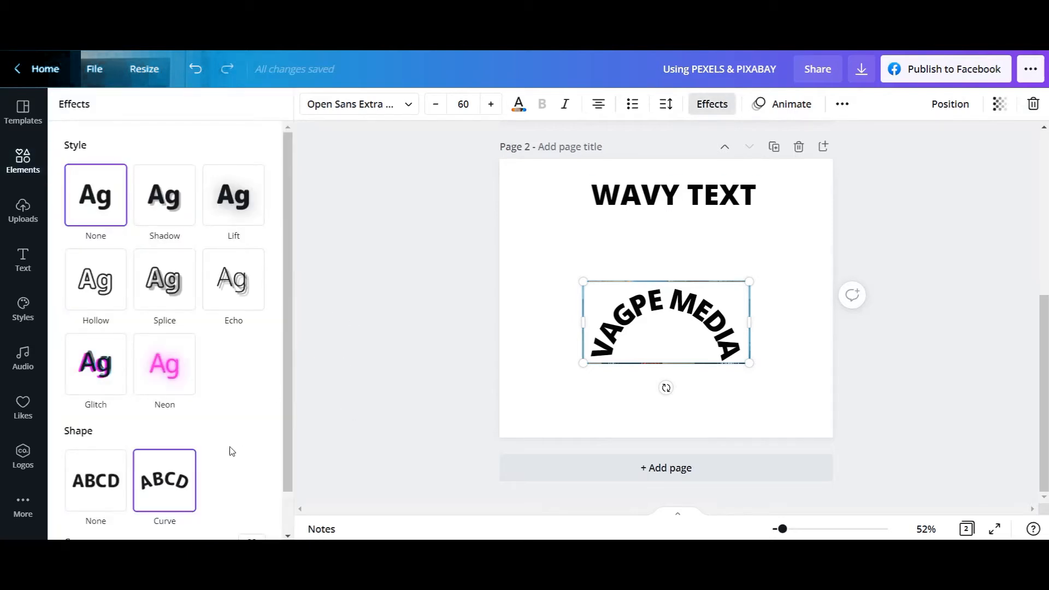
scroll(283, 408, down, 1)
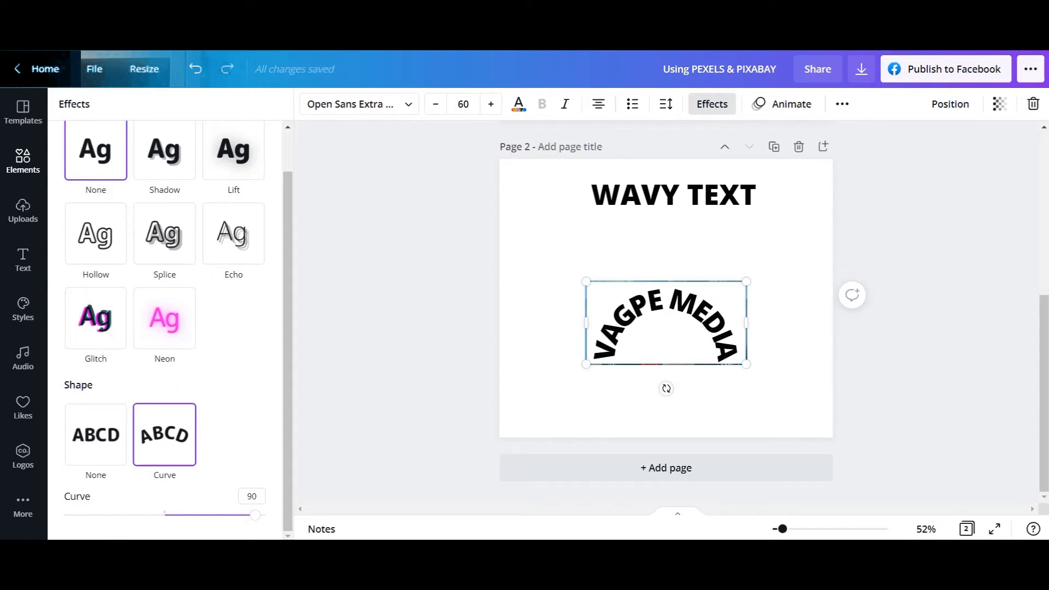
drag(257, 518, 230, 518)
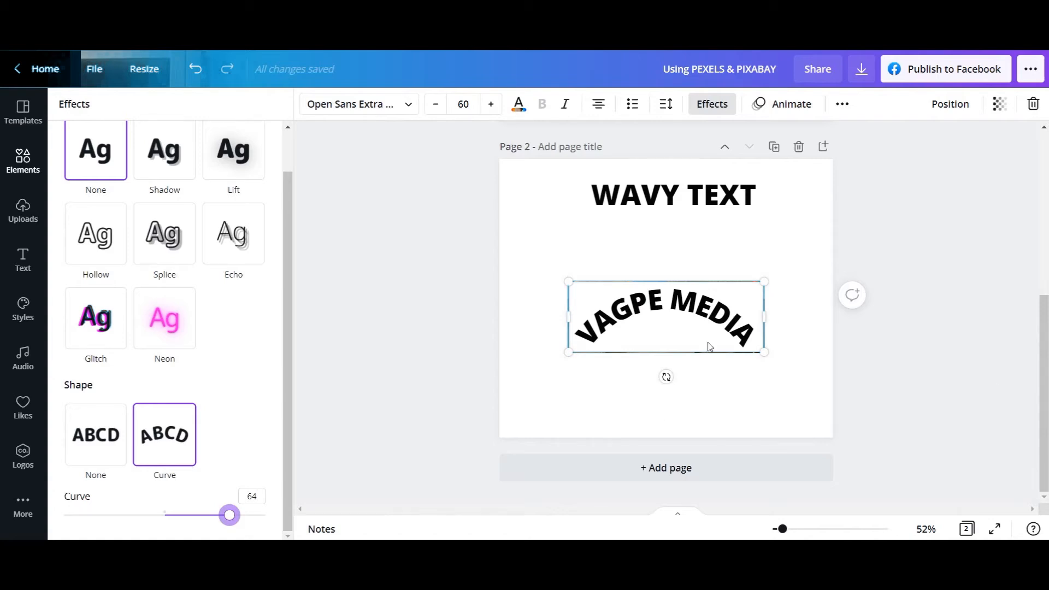
drag(227, 518, 220, 518)
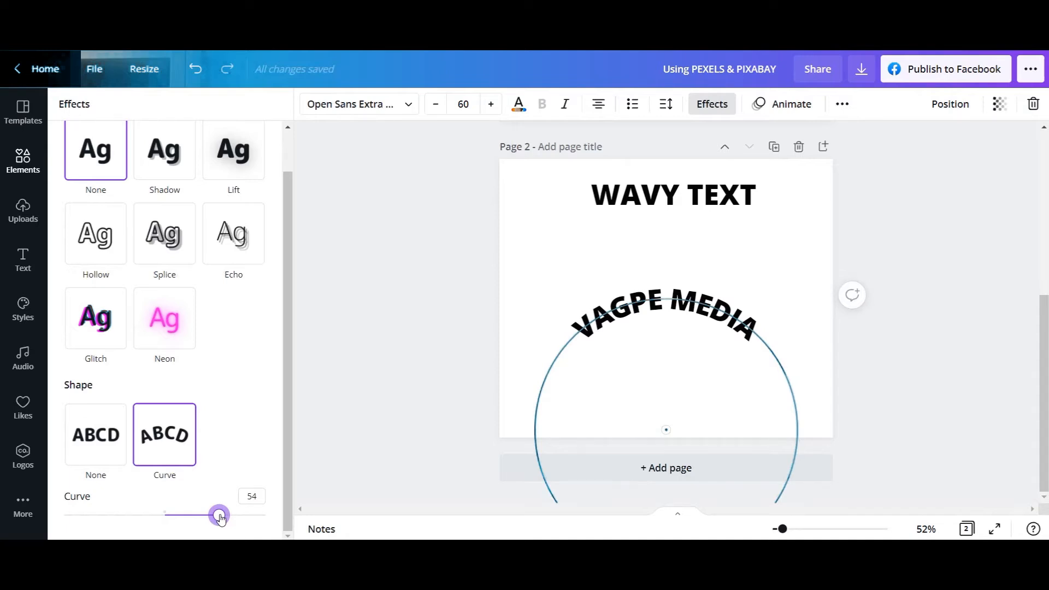
drag(221, 518, 257, 519)
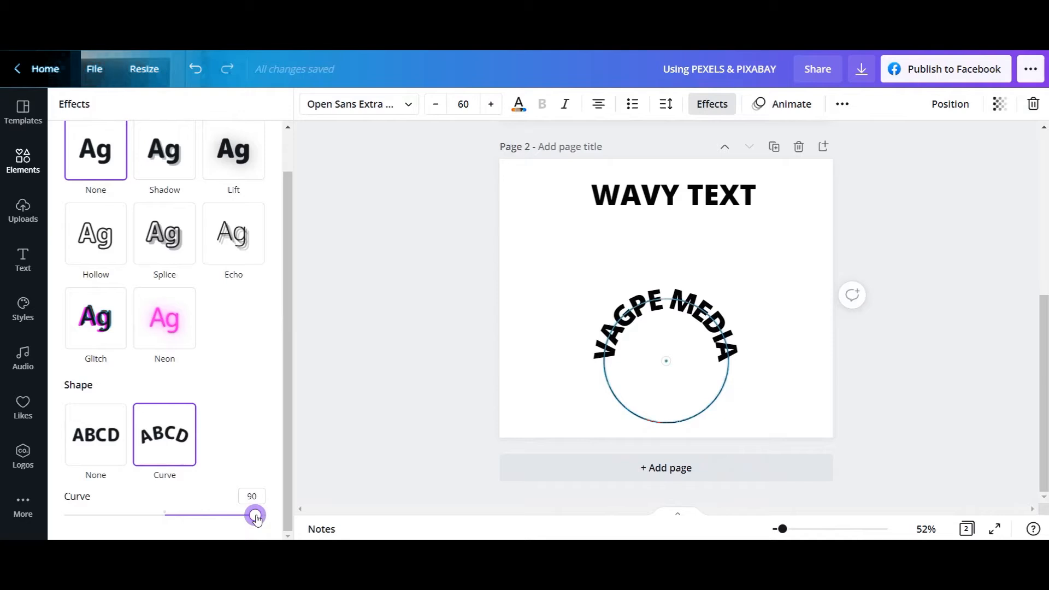
drag(256, 518, 225, 518)
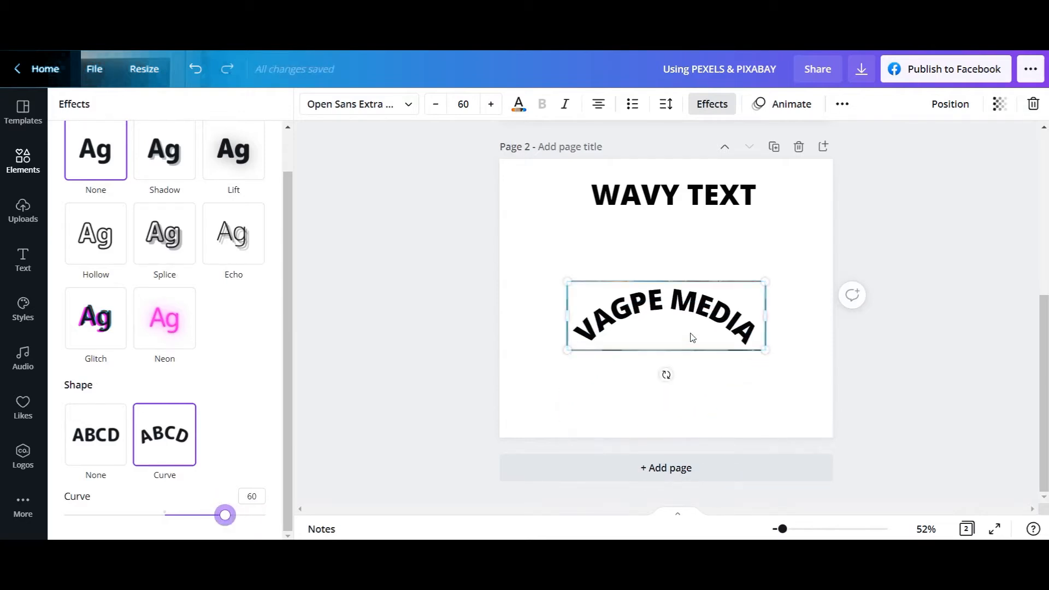
click(793, 328)
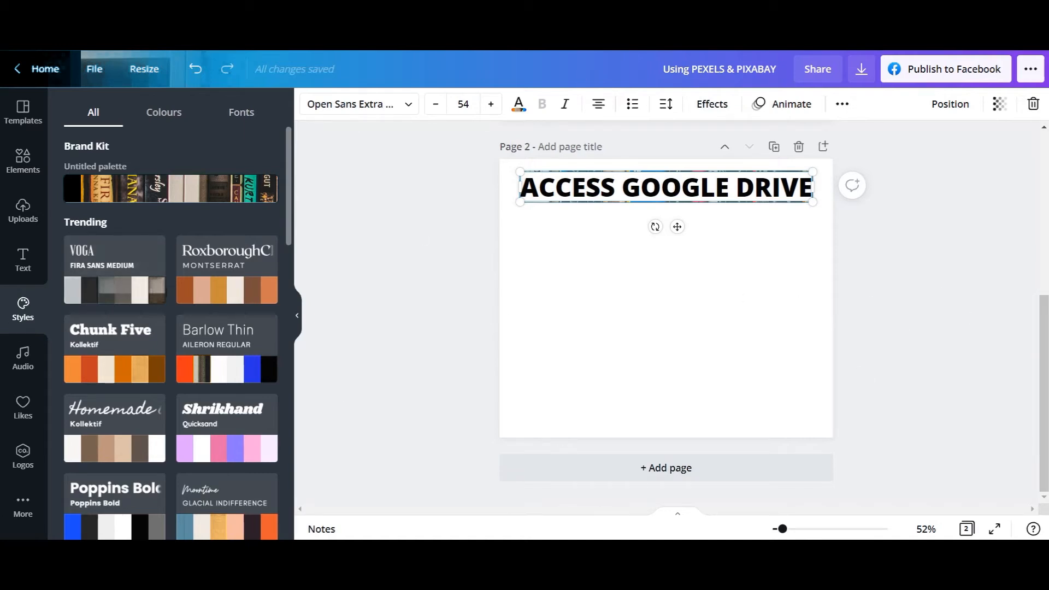
- Open the Google Drive integration to browse the files stored there
click(20, 507)
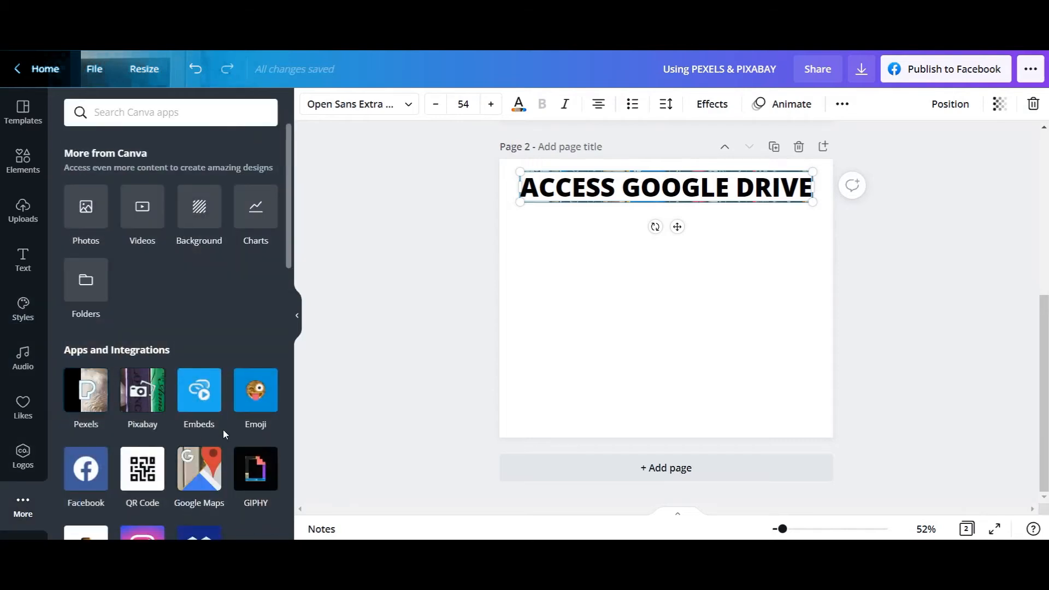
scroll(223, 429, down, 4)
click(83, 342)
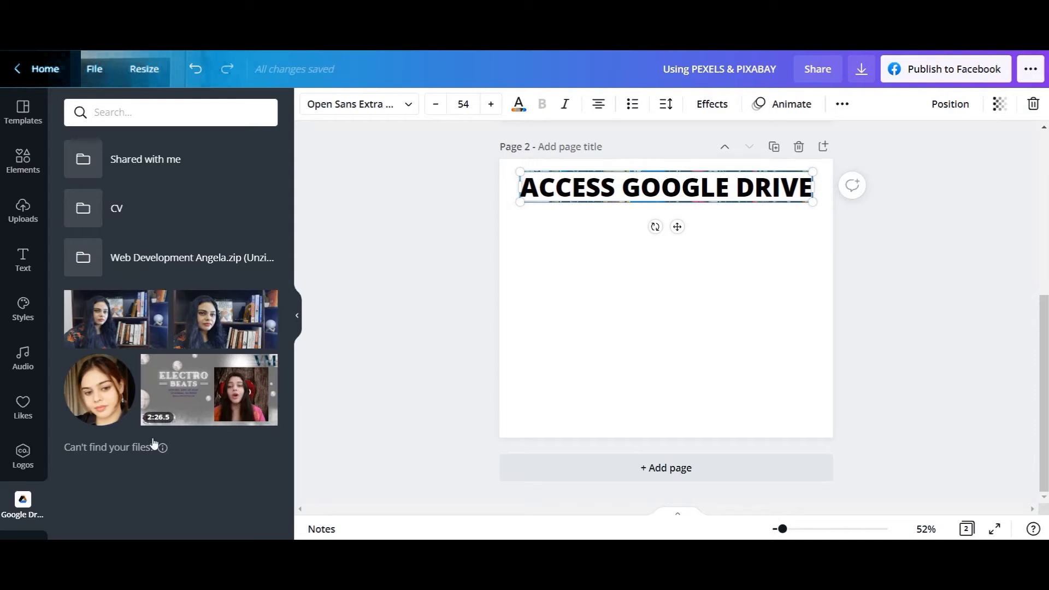
- Insert the round portrait photo from Google Drive below the ACCESS GOOGLE DRIVE title and widen it
mouse_move(72, 375)
drag(99, 398, 585, 295)
drag(723, 289, 768, 294)
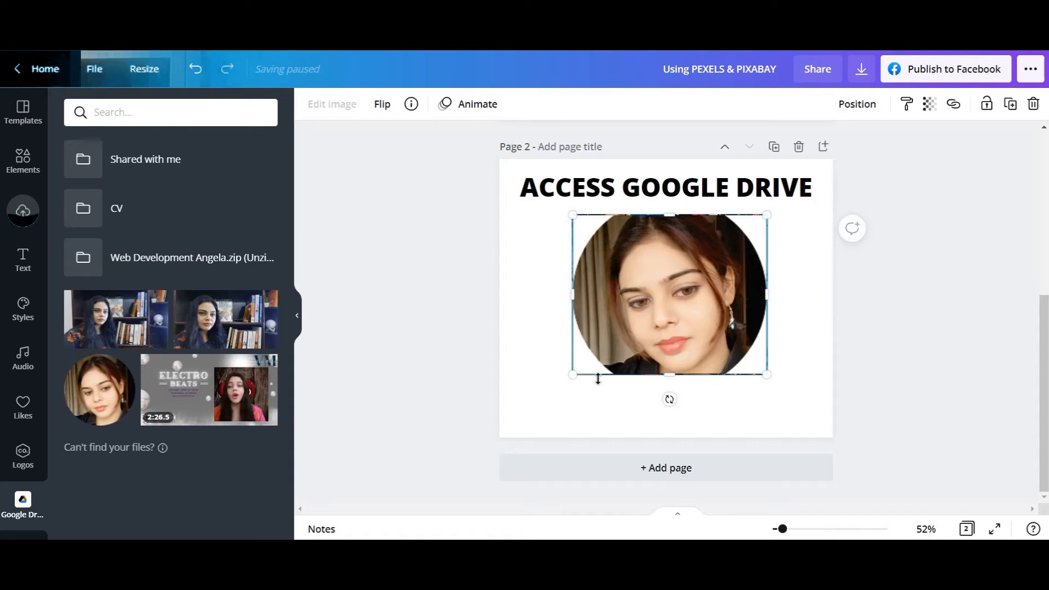
click(590, 411)
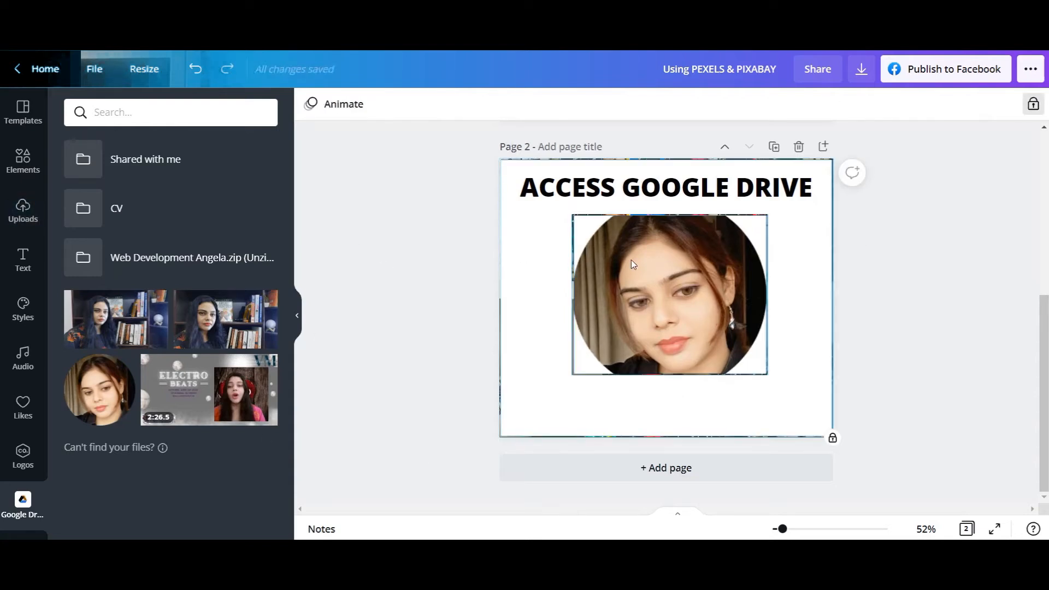
click(644, 268)
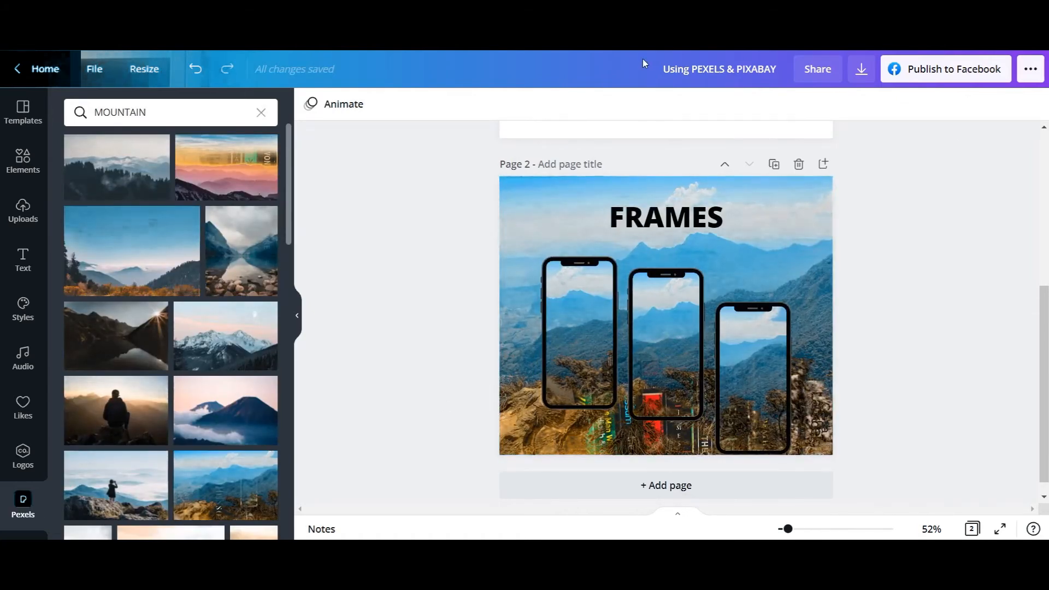
- Delete the mountain background photo, the three phone frames and the FRAMES title from page 3
scroll(739, 250, down, 1)
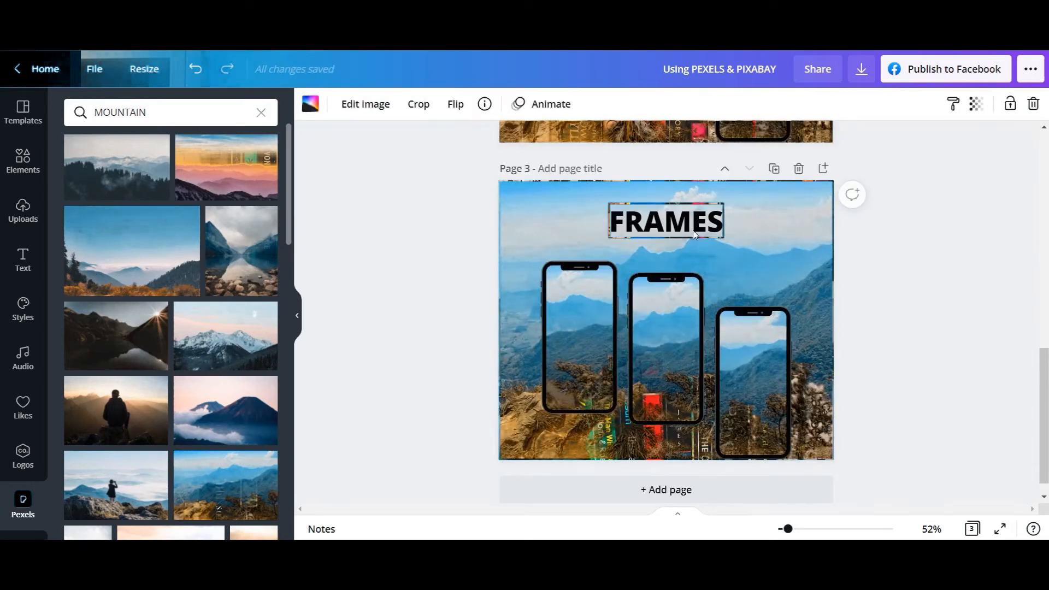
key(Delete)
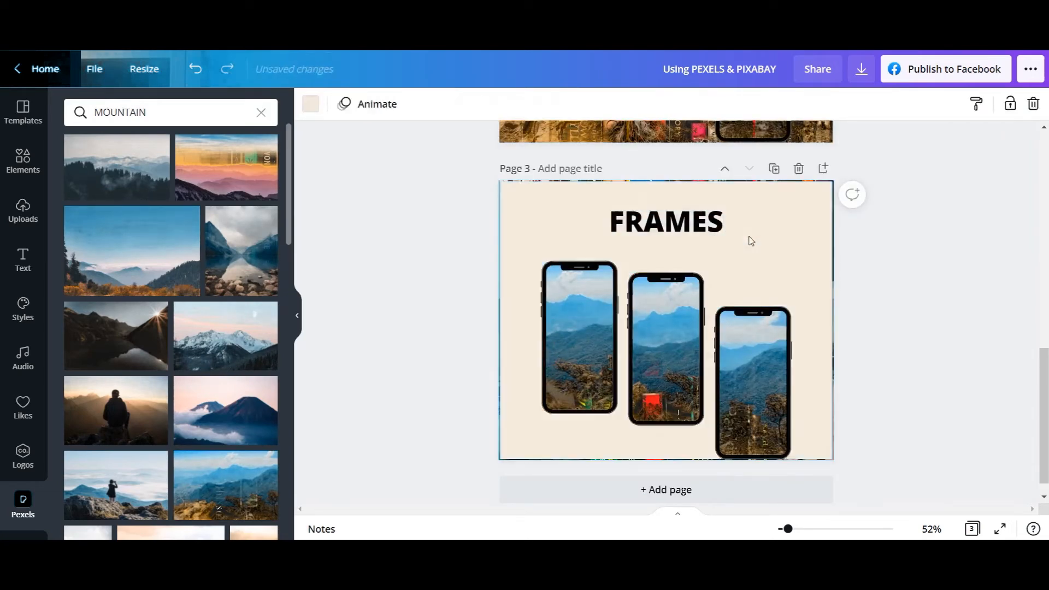
click(560, 350)
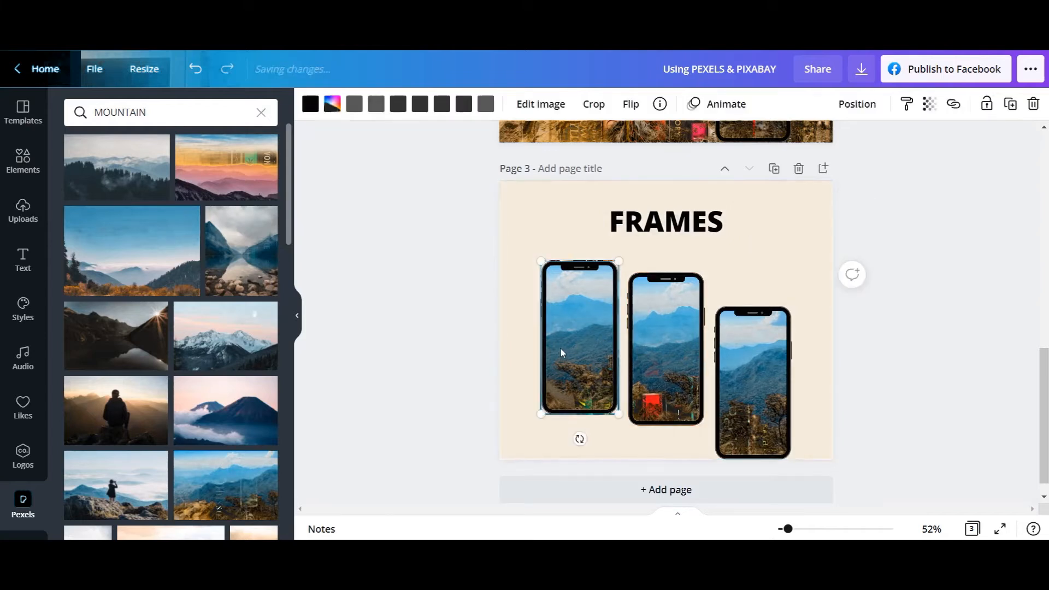
key(Delete)
click(660, 348)
drag(541, 240, 816, 446)
key(Delete)
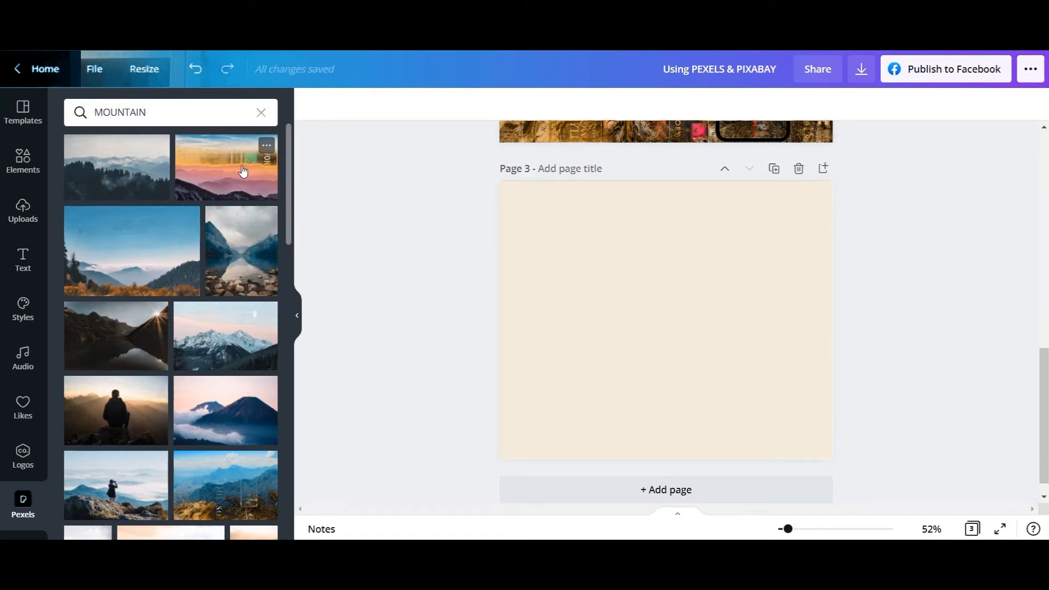
drag(243, 171, 169, 137)
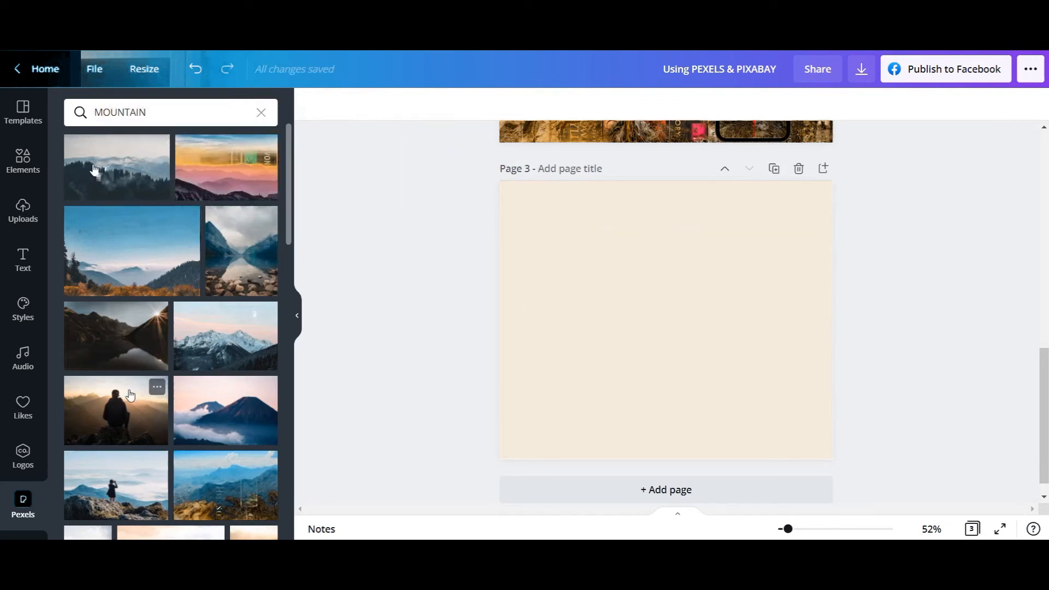
- Add the snowy mountain photo with the moon from the MOUNTAIN results to page 3 and enlarge it to cover the whole page
scroll(131, 382, down, 1)
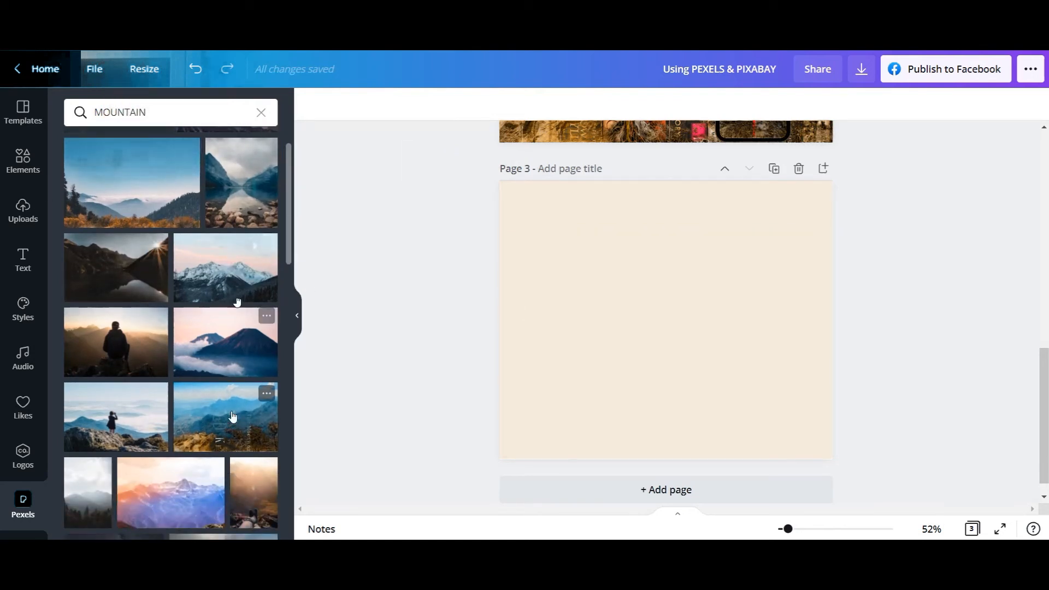
drag(237, 299, 565, 262)
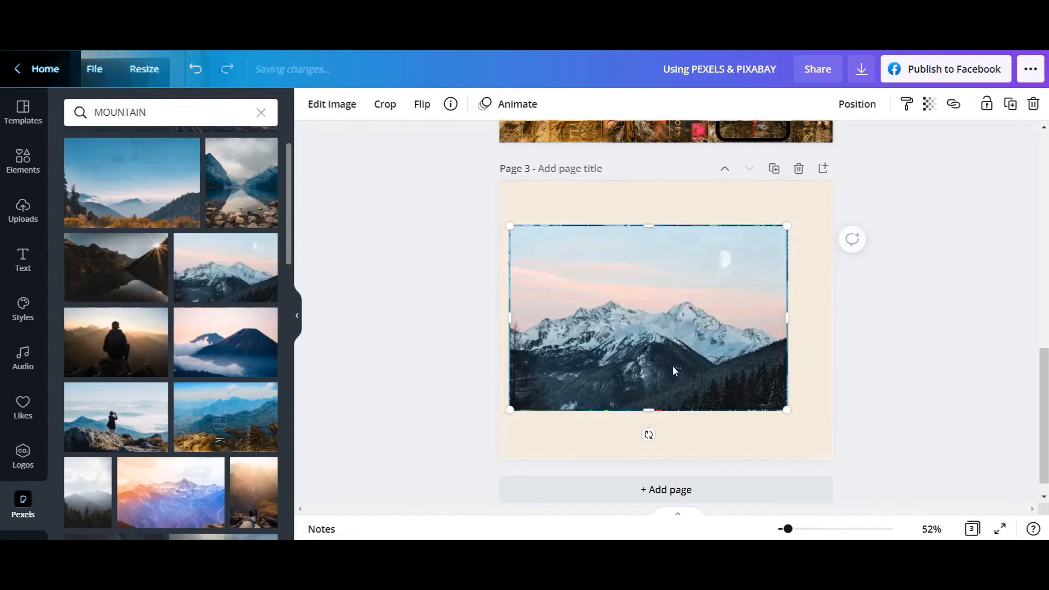
drag(802, 417, 860, 470)
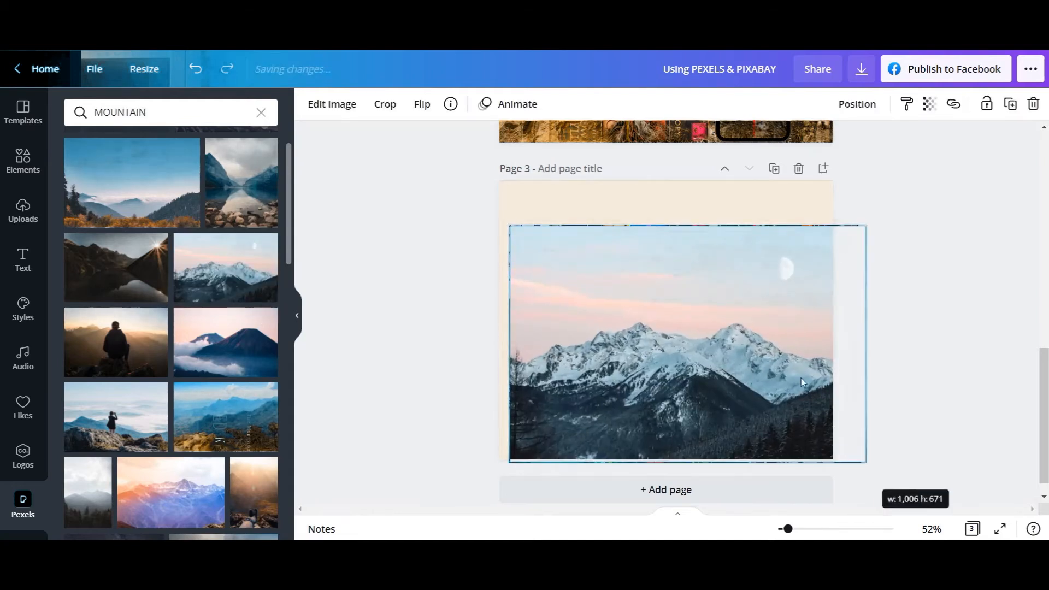
drag(688, 225, 650, 182)
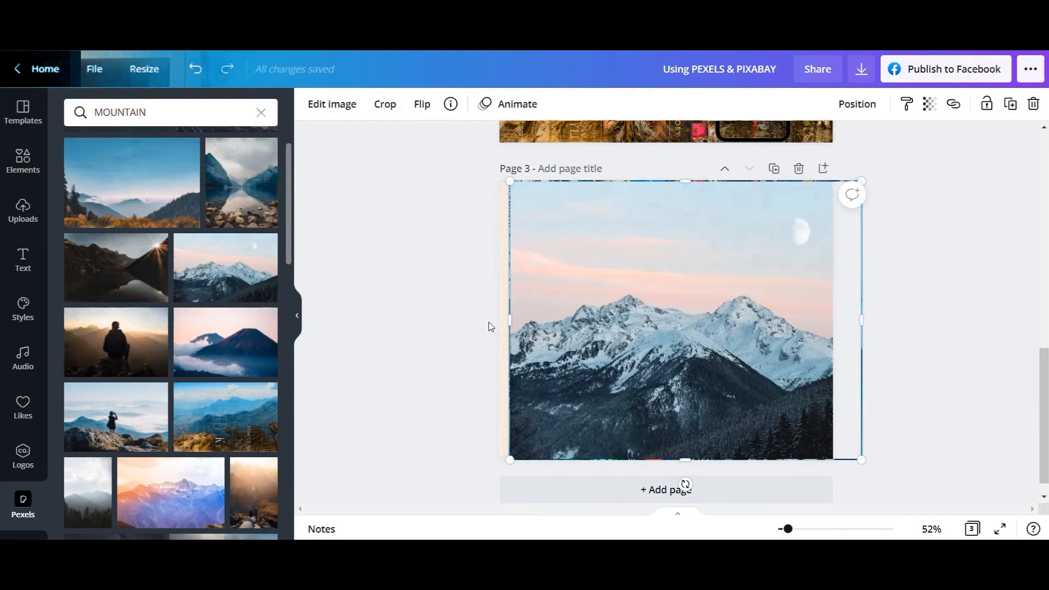
drag(615, 267, 583, 262)
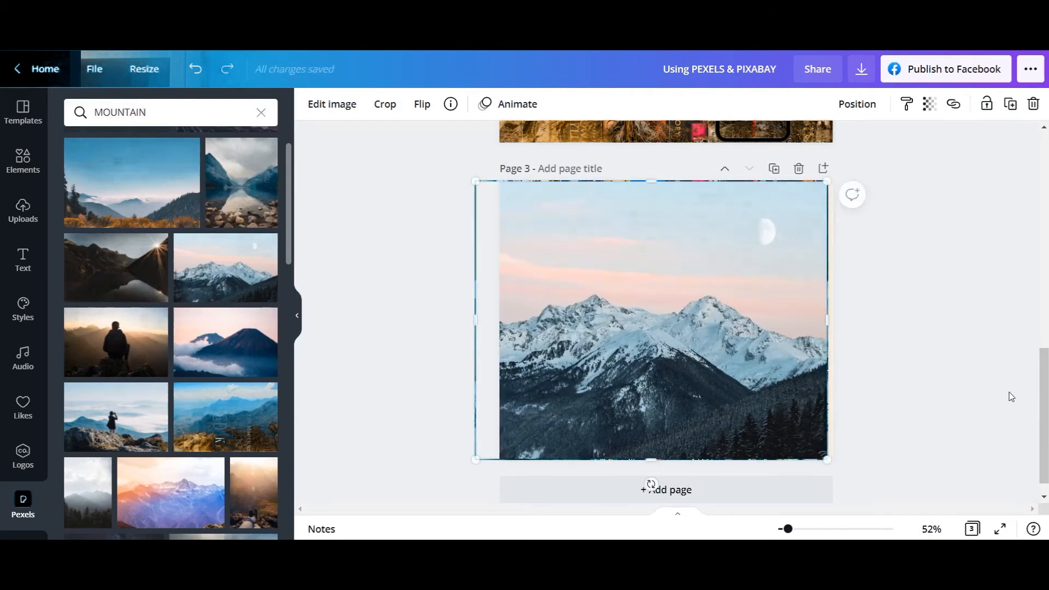
click(934, 370)
click(726, 296)
drag(829, 324, 832, 324)
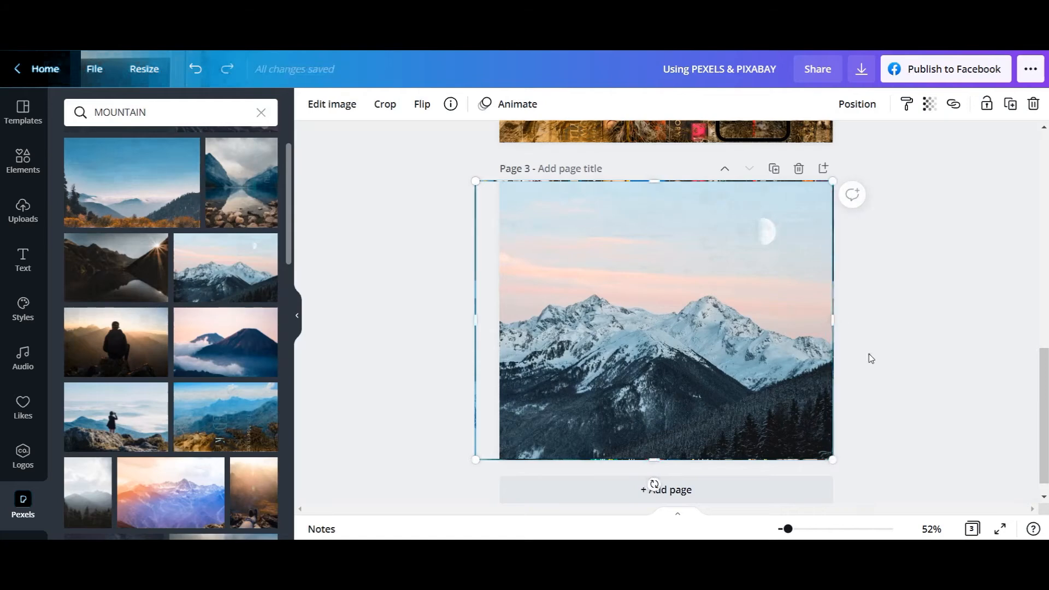
click(965, 317)
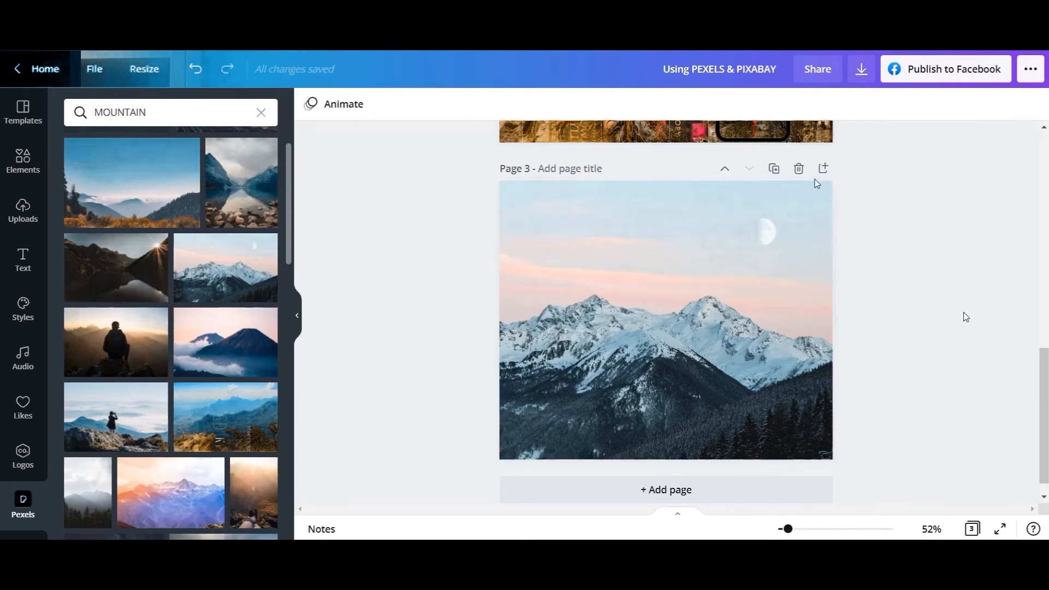
- Search the design elements for FRAMES
click(25, 163)
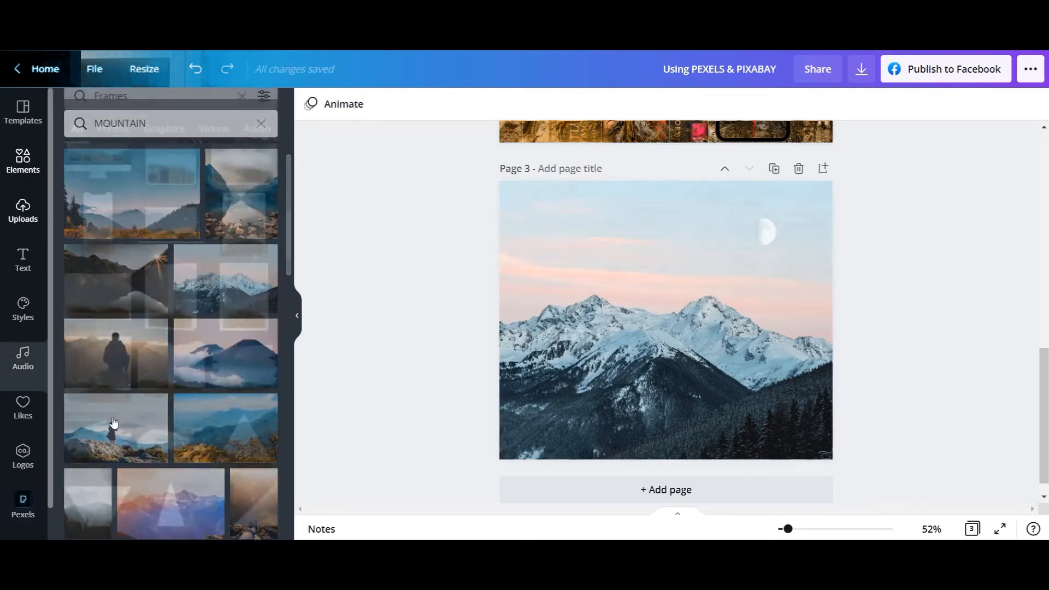
click(146, 110)
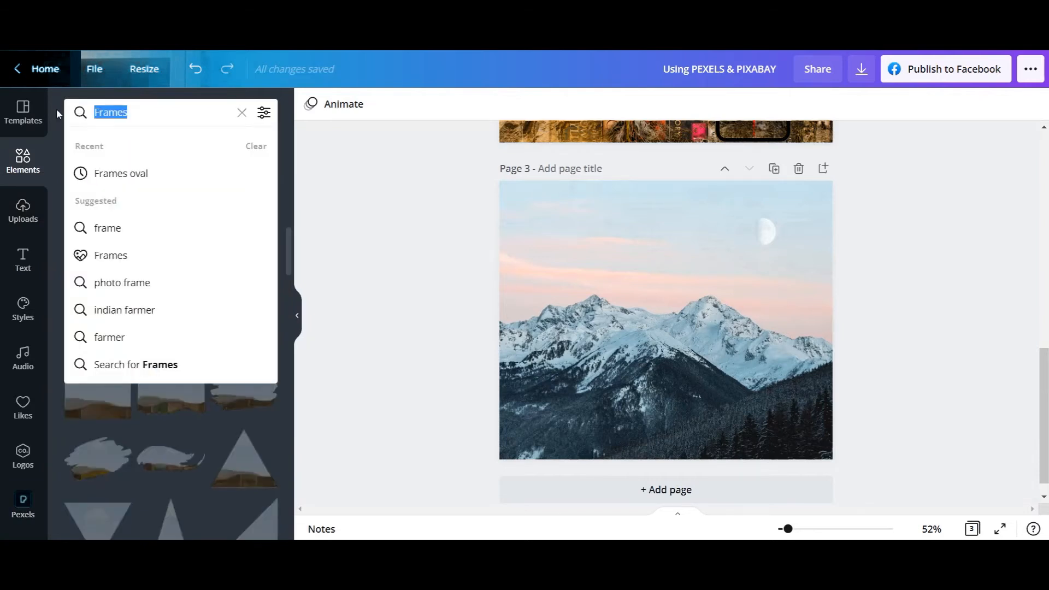
text(FRAM)
key(BackSpace)
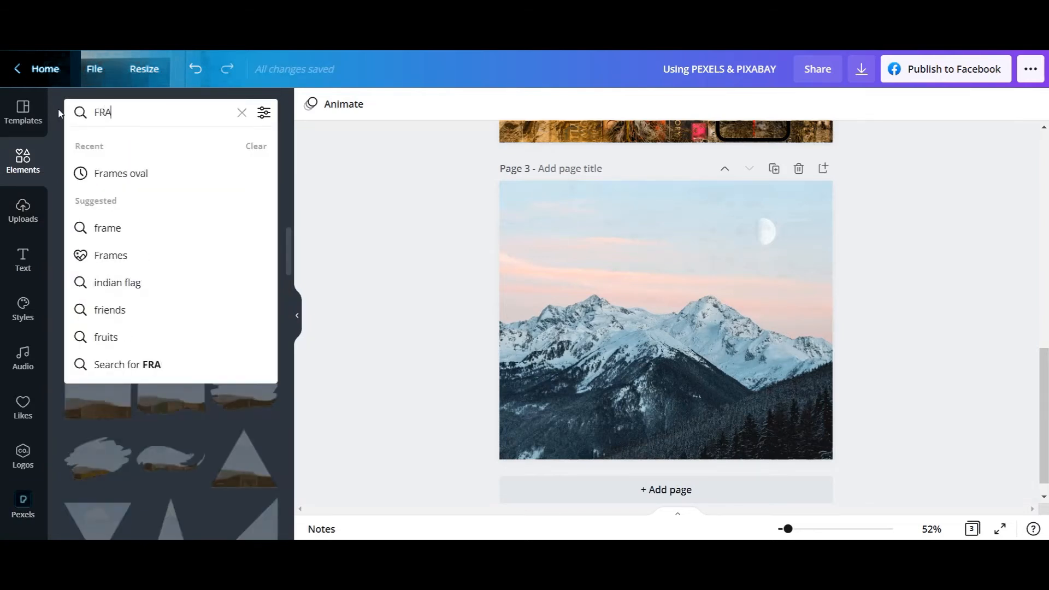
key(Return)
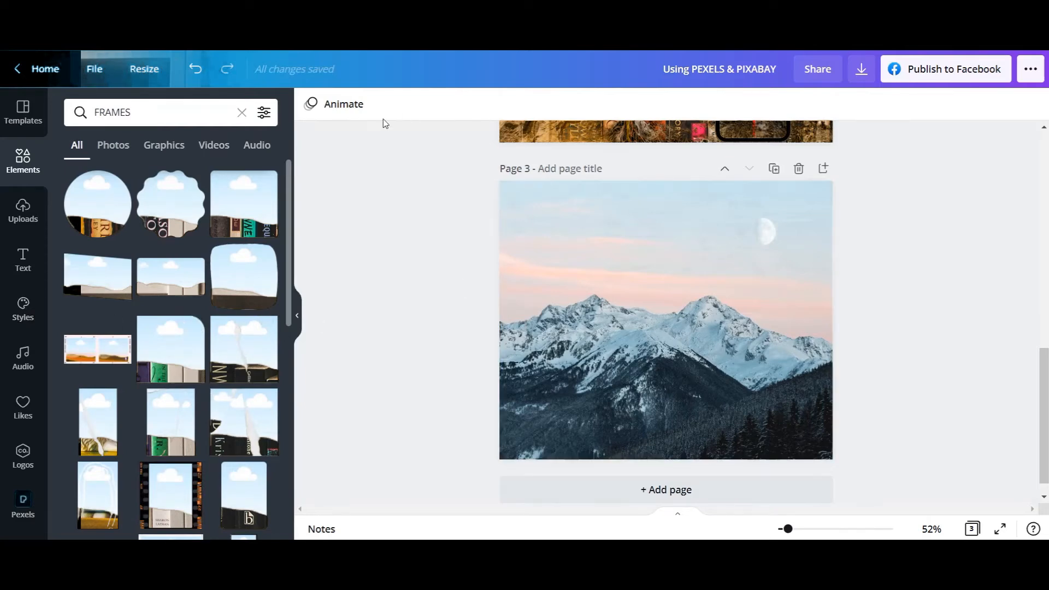
- Place three smartphone frames side by side across the mountain photo on page 3, adjusting the spacing of the middle and last ones
scroll(188, 388, down, 4)
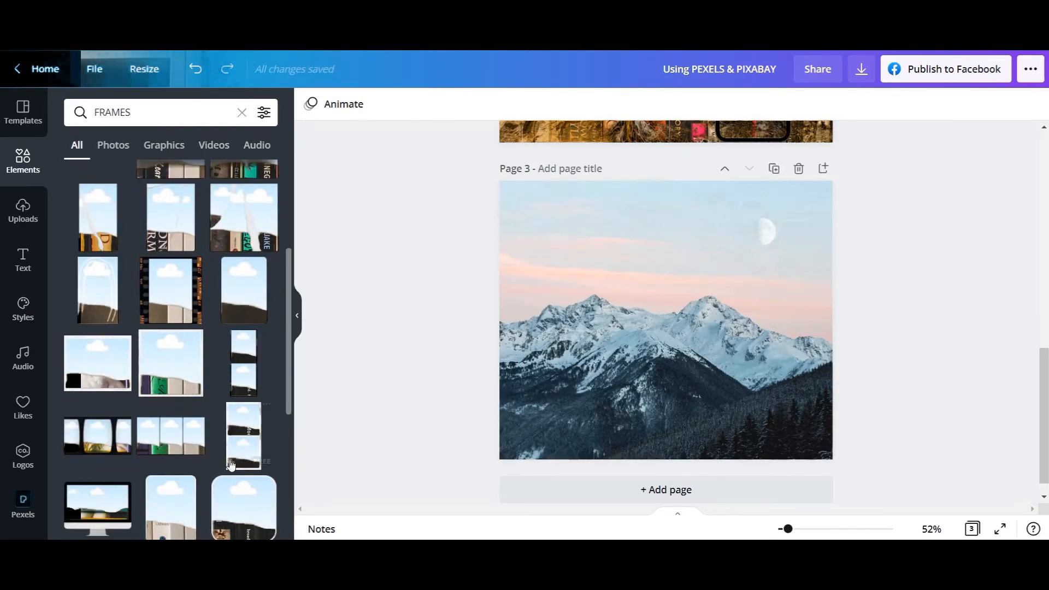
scroll(188, 388, down, 4)
drag(94, 382, 518, 309)
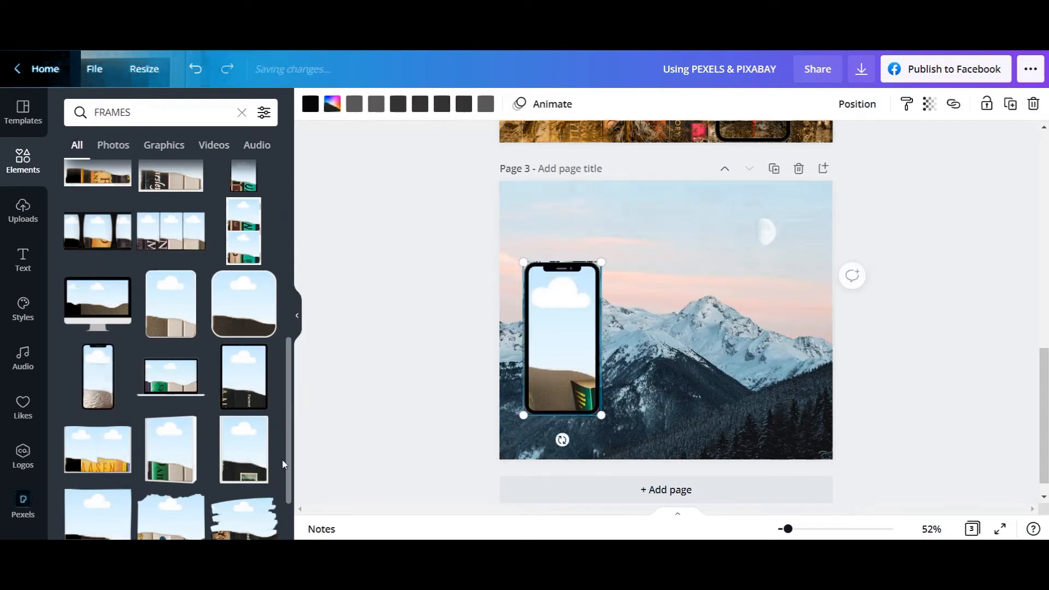
drag(98, 380, 675, 301)
drag(110, 367, 769, 297)
mouse_move(683, 322)
mouse_down()
mouse_move(660, 321)
mouse_move(671, 321)
mouse_up()
drag(737, 321, 743, 319)
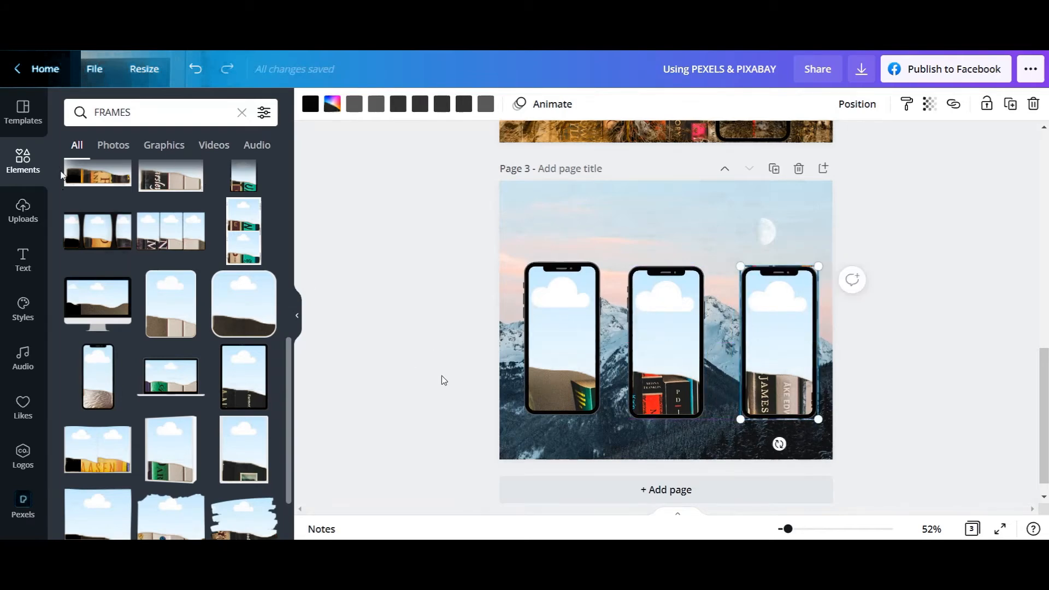
- Fill the three phone frames with the same snowy mountain photo from Pexels
click(22, 505)
drag(244, 275, 597, 346)
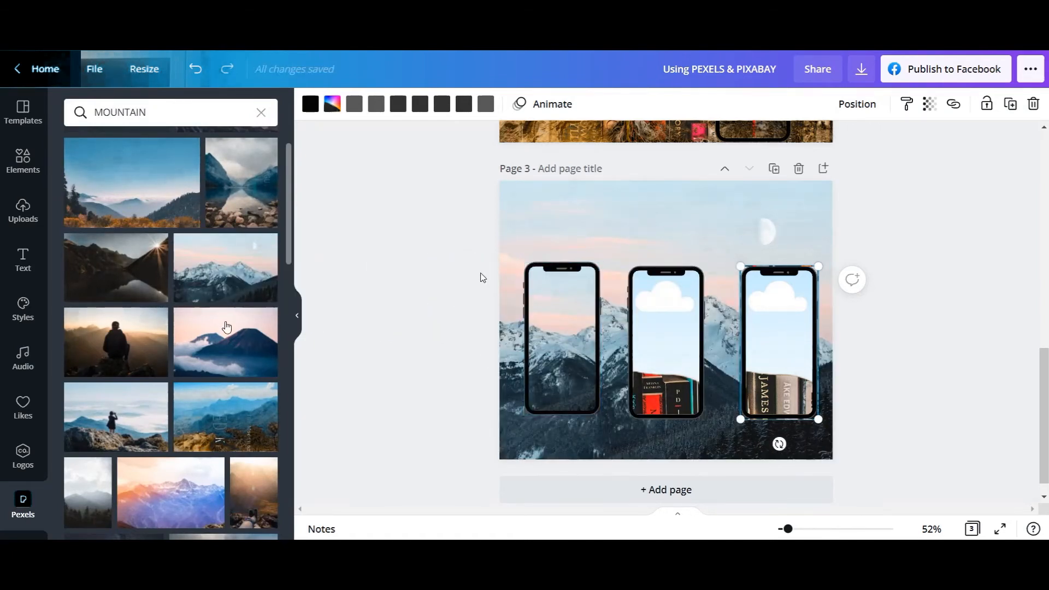
drag(234, 274, 796, 332)
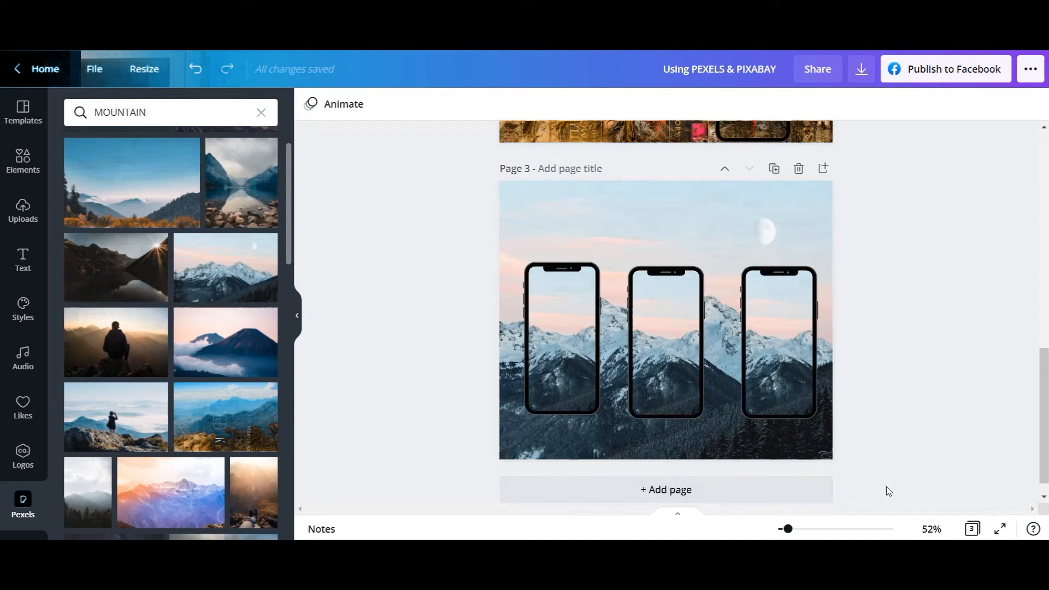
- Reposition the mountain photo inside each of the three phone frames to show a different part of the image
double_click(666, 333)
mouse_move(638, 319)
mouse_down()
mouse_move(629, 337)
mouse_move(623, 322)
mouse_up()
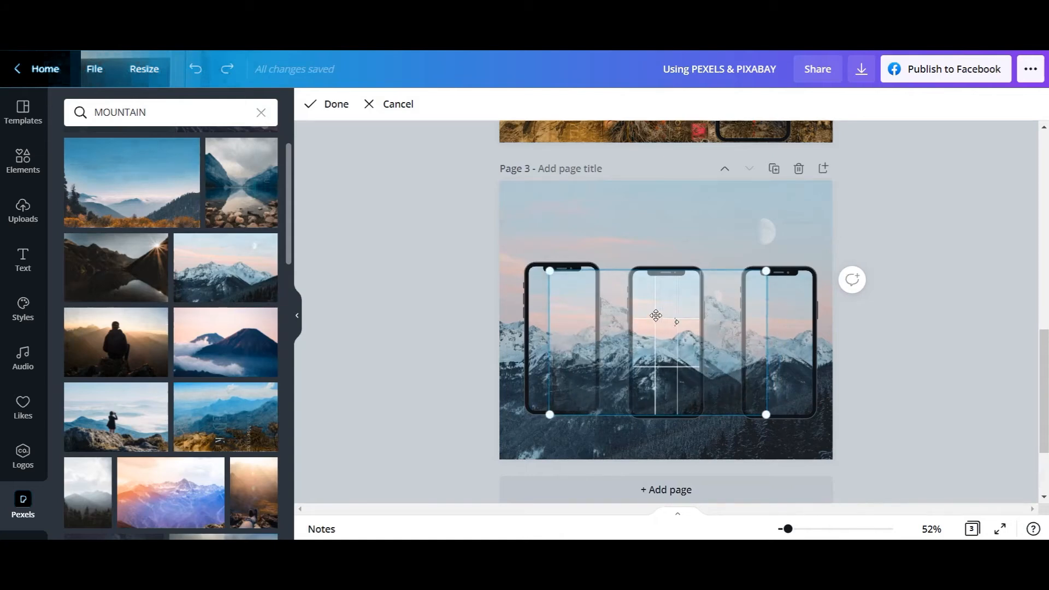
click(705, 244)
double_click(763, 336)
drag(766, 337, 801, 347)
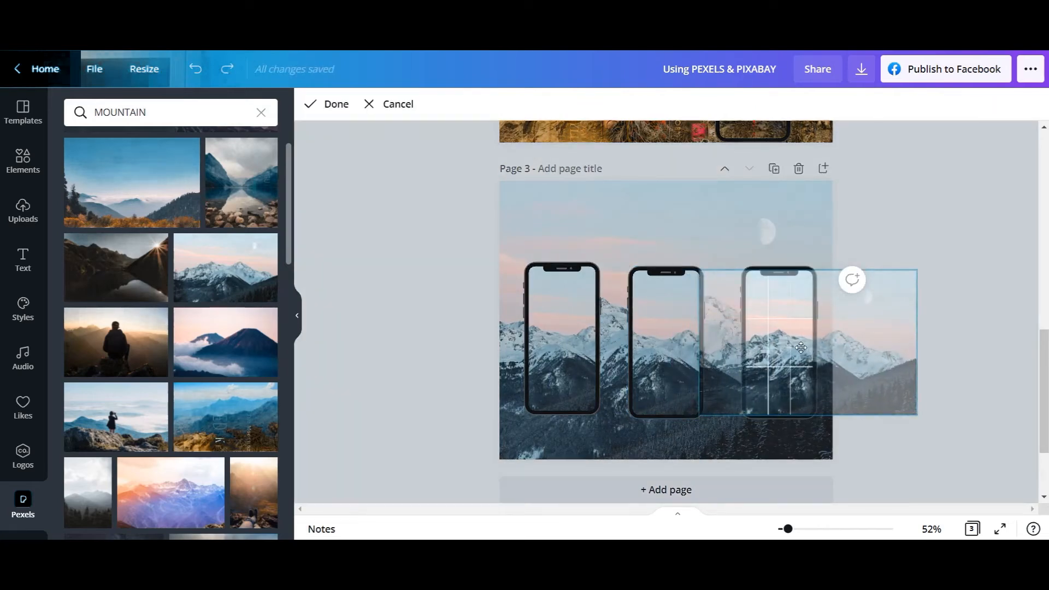
double_click(539, 320)
drag(550, 319, 541, 306)
click(609, 250)
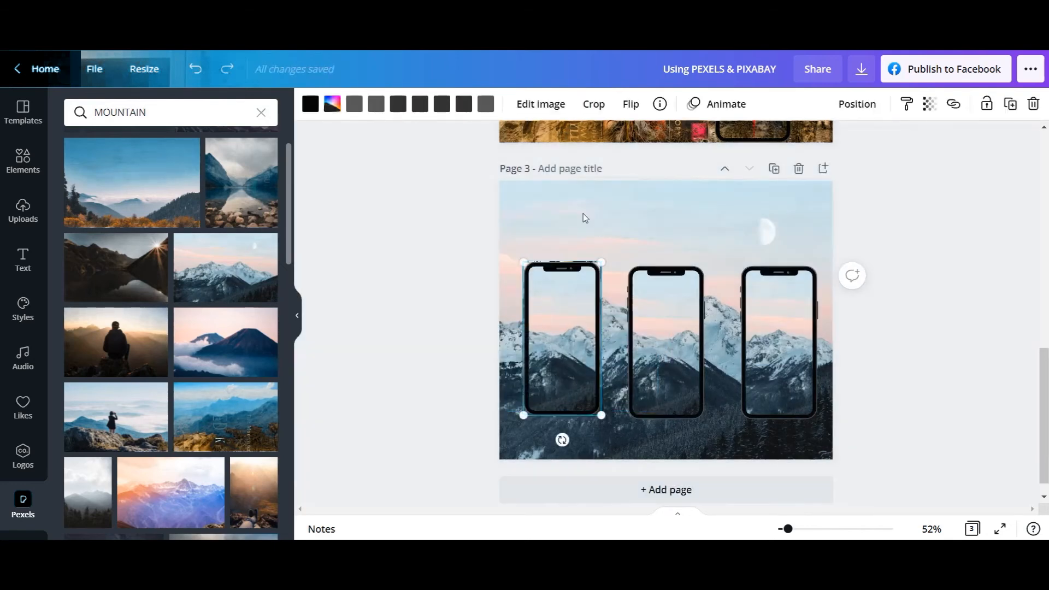
- Shift the background mountain photo on page 3 so its moon sits closer to the page's right edge
double_click(589, 213)
drag(613, 233, 631, 269)
click(938, 322)
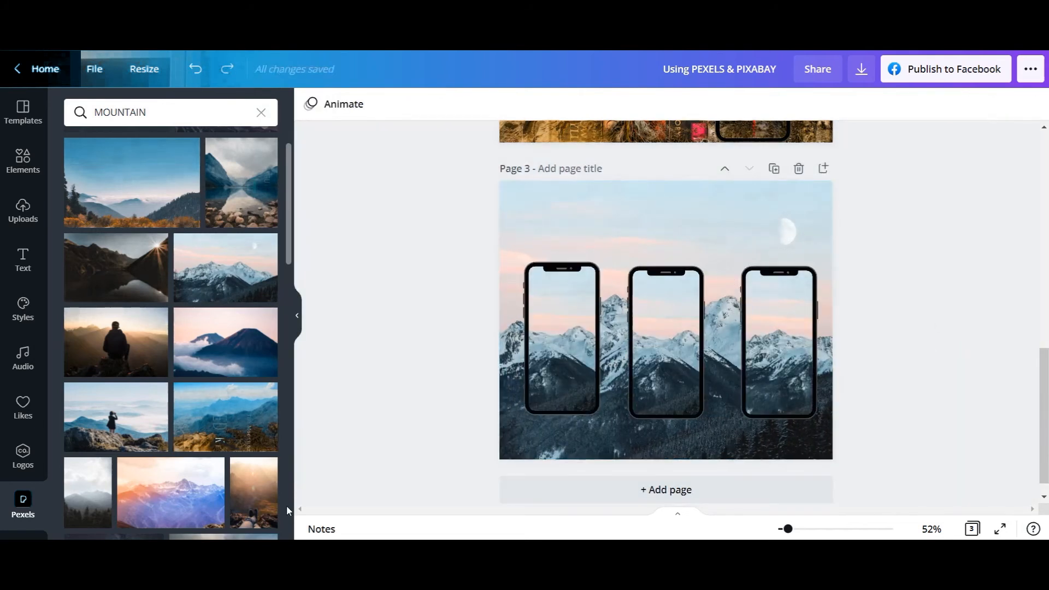
- Stagger the three phone frames diagonally, raising the first one and lowering the middle and last ones
click(688, 438)
drag(680, 350, 688, 373)
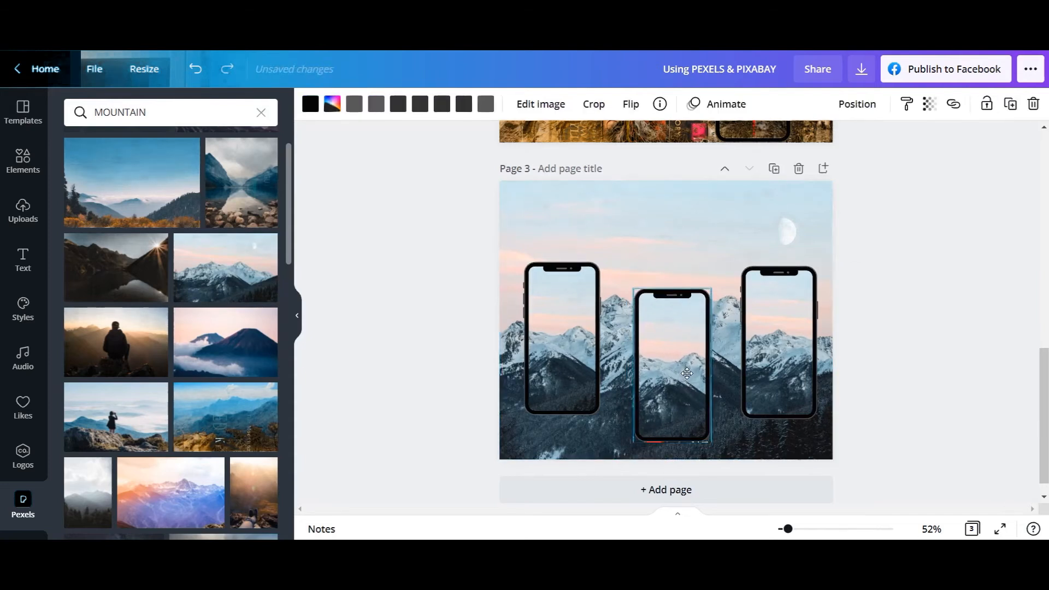
drag(762, 360, 766, 390)
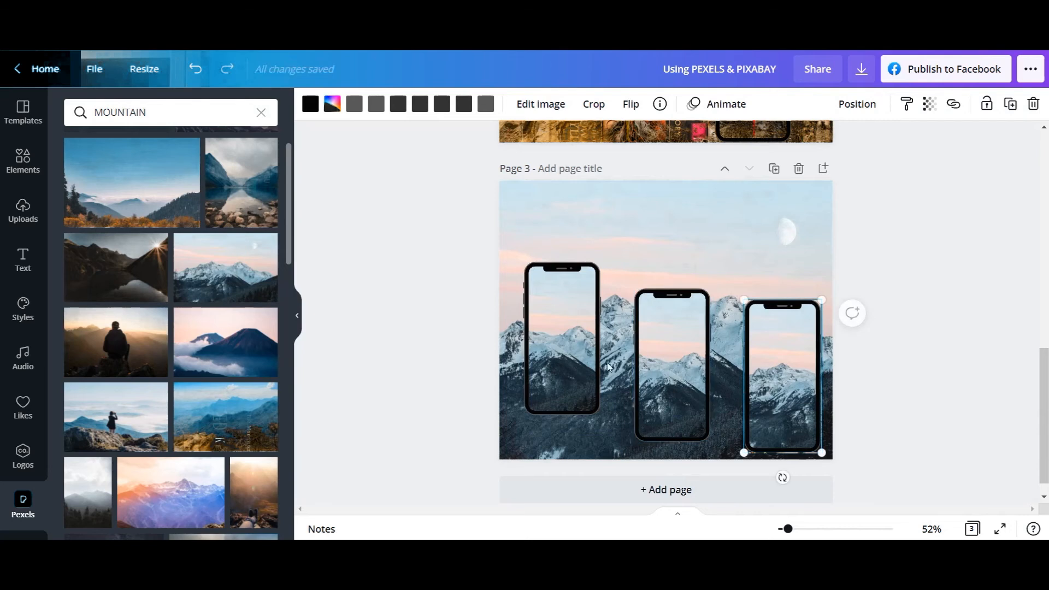
drag(576, 360, 581, 329)
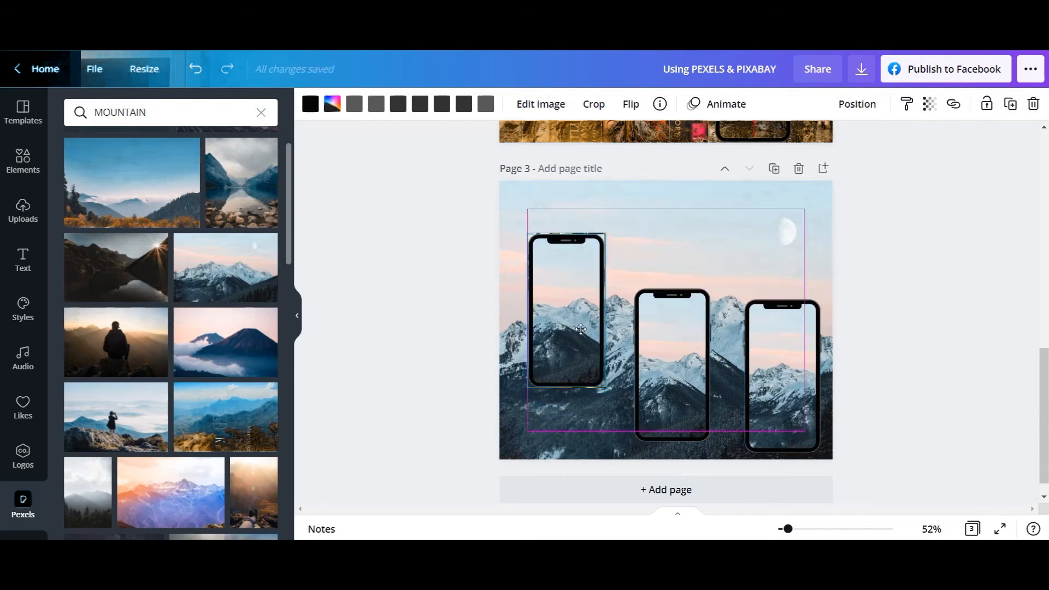
click(588, 424)
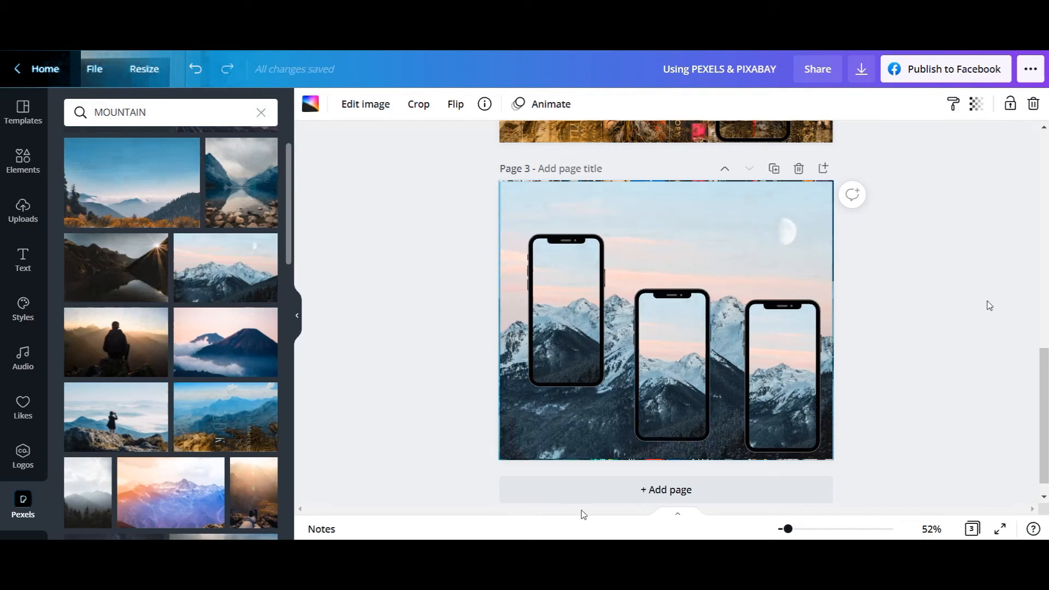
scroll(716, 378, up, 5)
scroll(690, 294, down, 5)
scroll(689, 294, up, 5)
scroll(728, 355, down, 4)
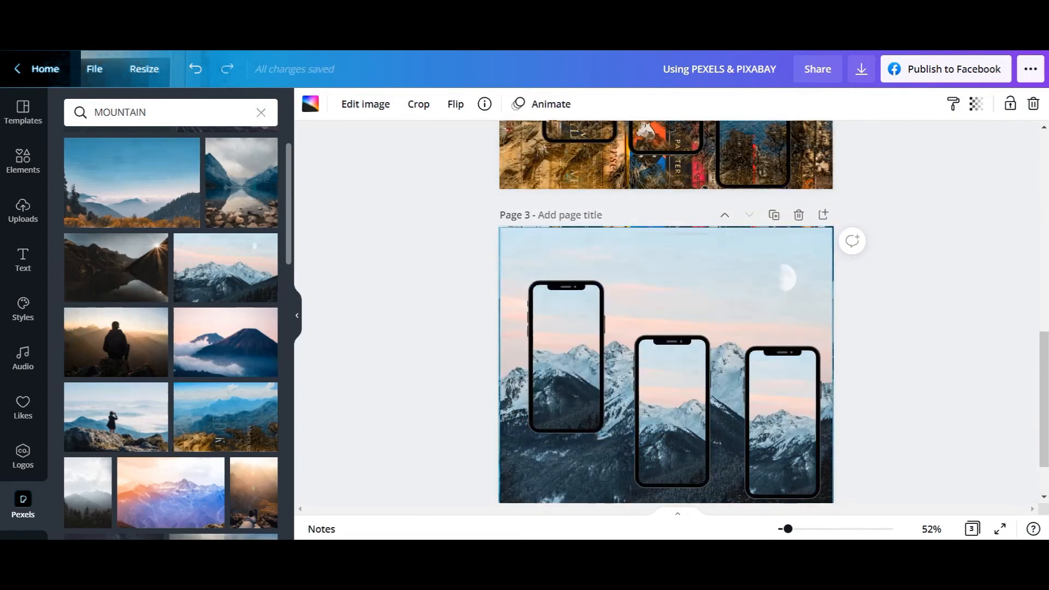